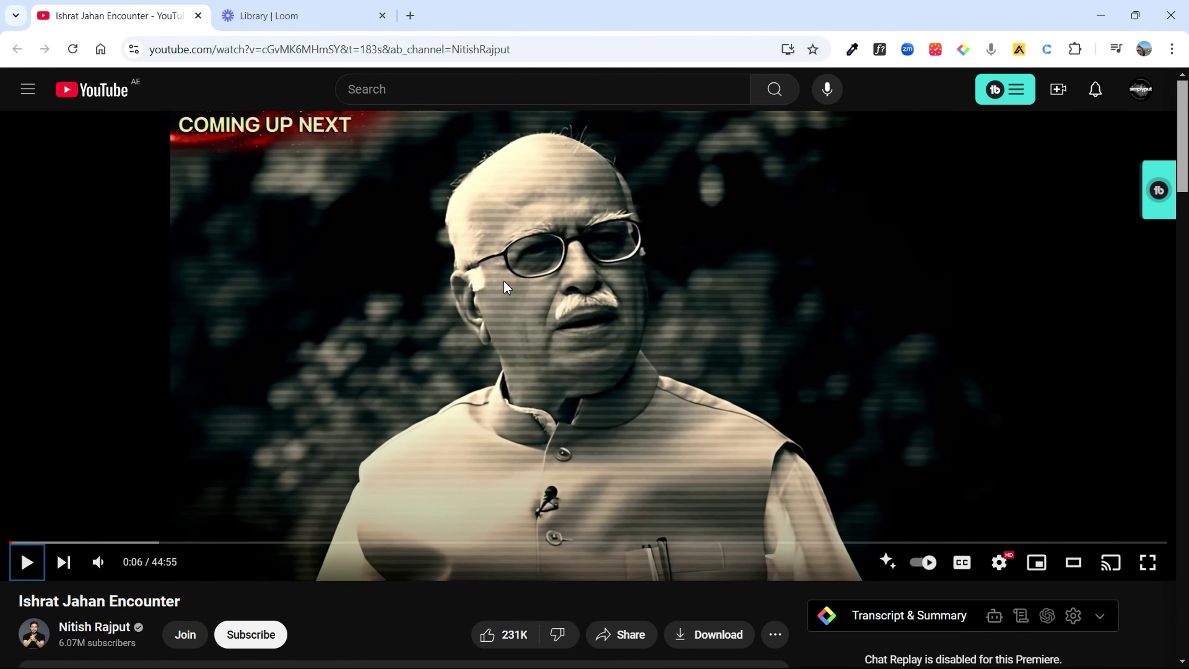
Step: Search Google for 'TV scanline' in a new tab to bring up image results
key(ctrl+t)
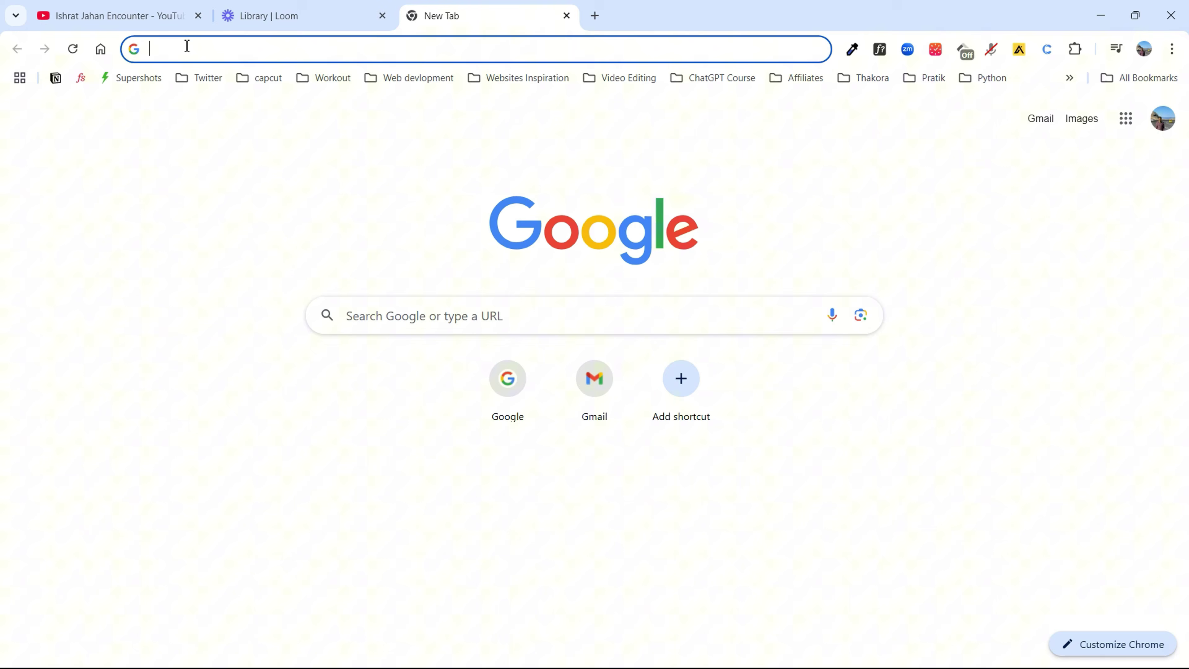
text(TV scanline)
key(Return)
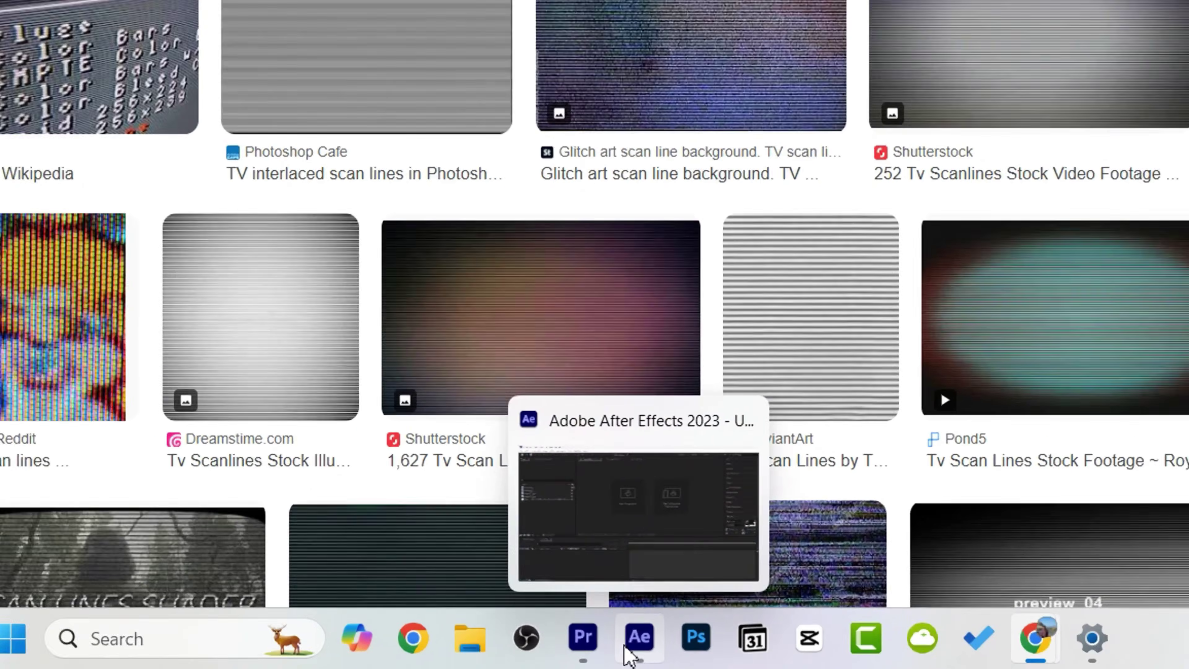
click(630, 654)
Step: Create a new HD 1920x1080 24 fps composition named 'Effect 1'
click(90, 488)
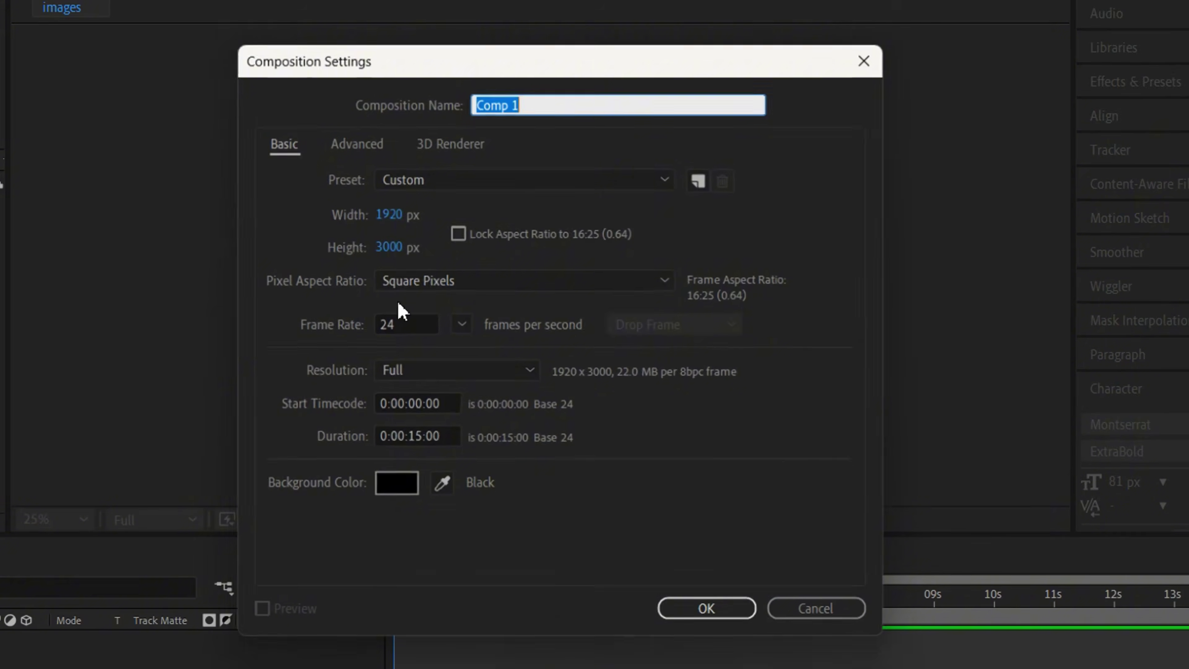
click(664, 180)
click(656, 229)
click(482, 105)
text(Eff)
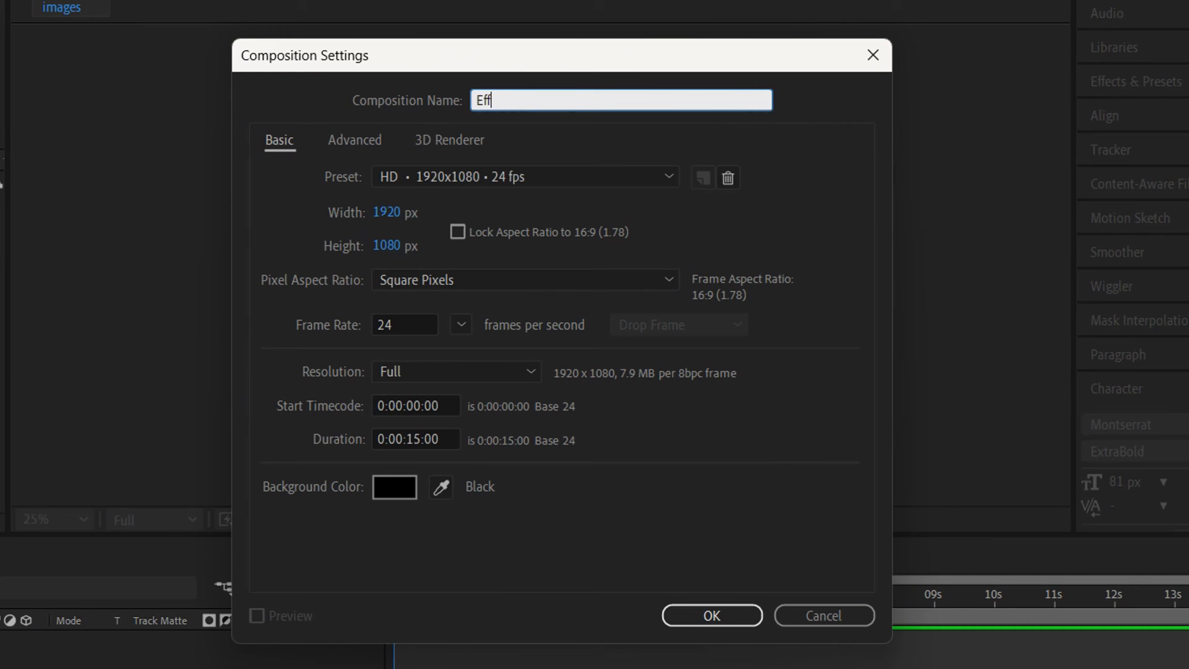
text(ect 1)
click(759, 625)
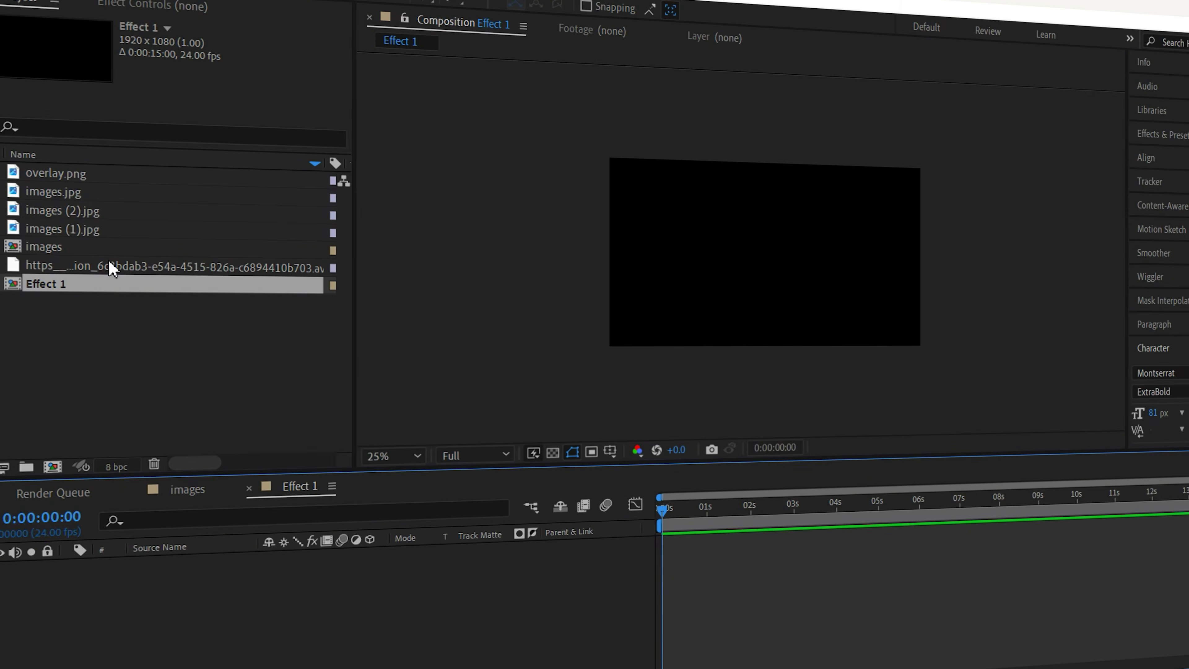
Step: Add the photo to Effect 1, scale it to 303%, and layer overlay.png above it
drag(112, 268, 212, 568)
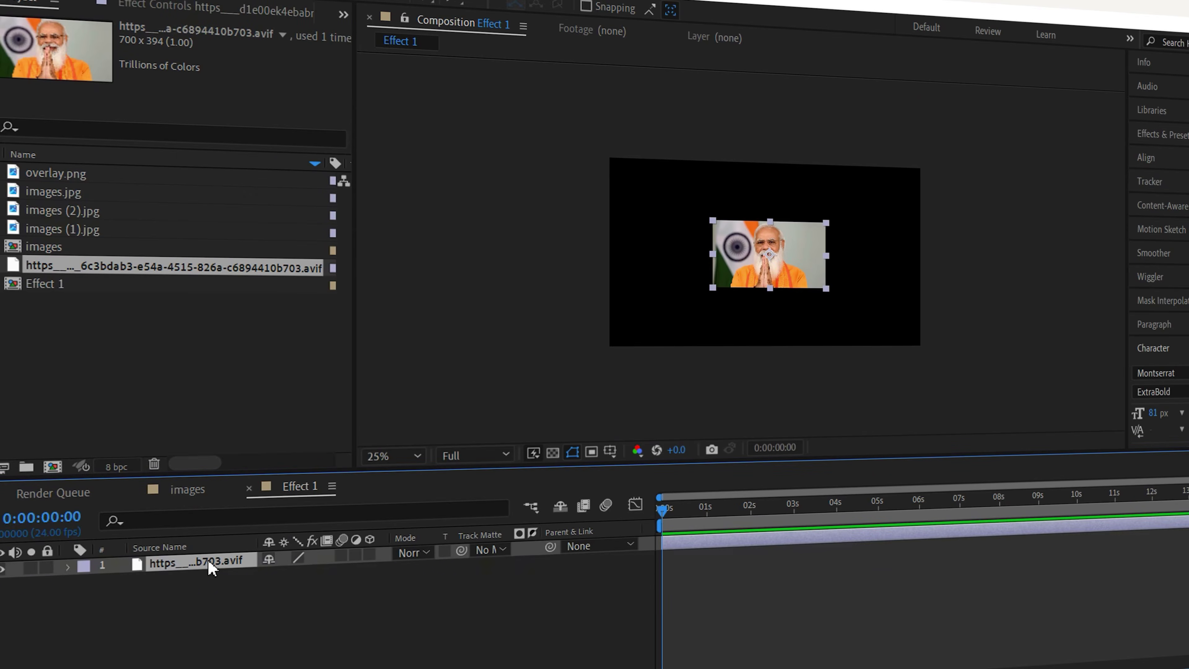
key(s)
drag(299, 581, 328, 581)
click(55, 174)
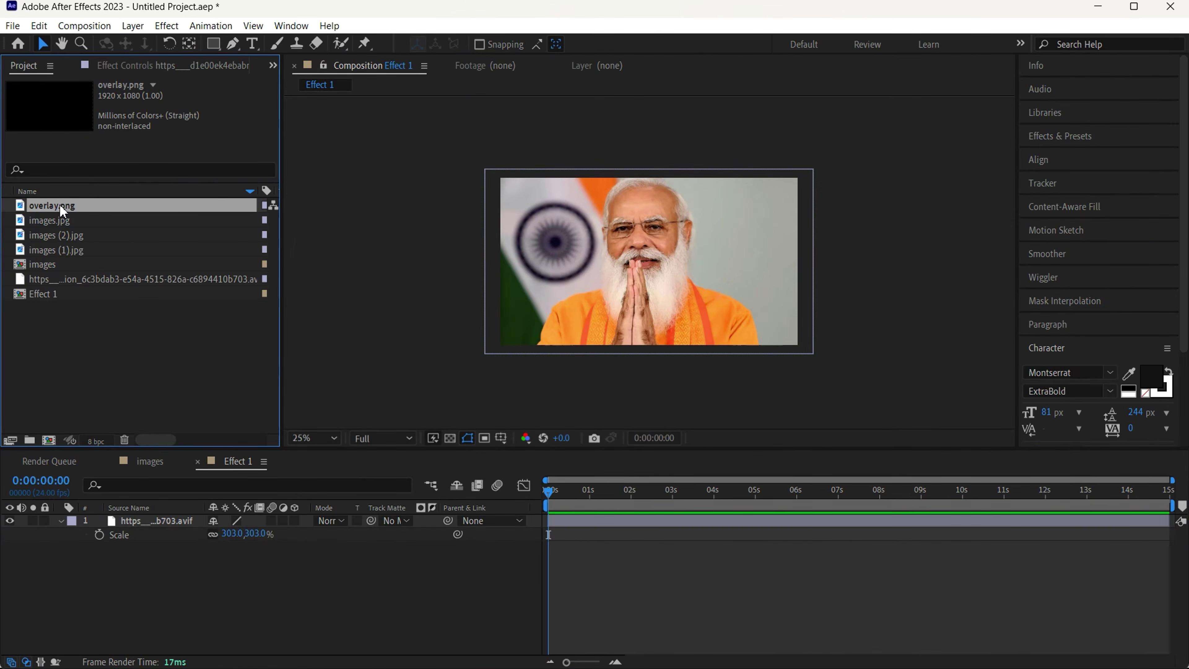
drag(59, 204, 120, 516)
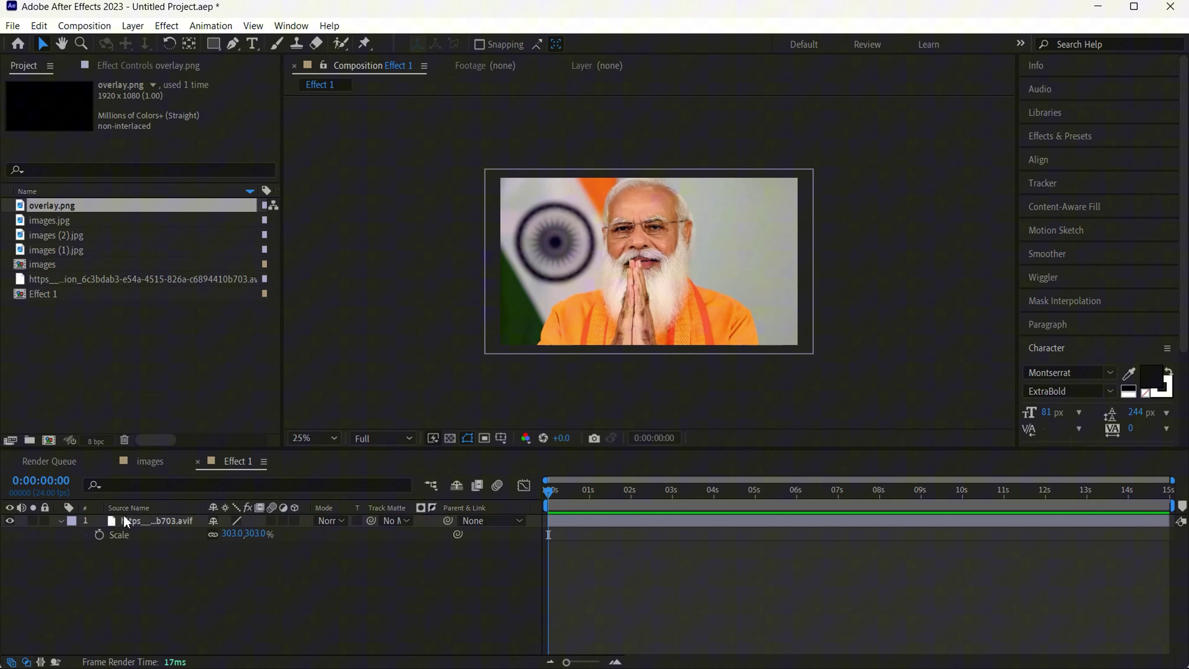
scroll(712, 268, up, 2)
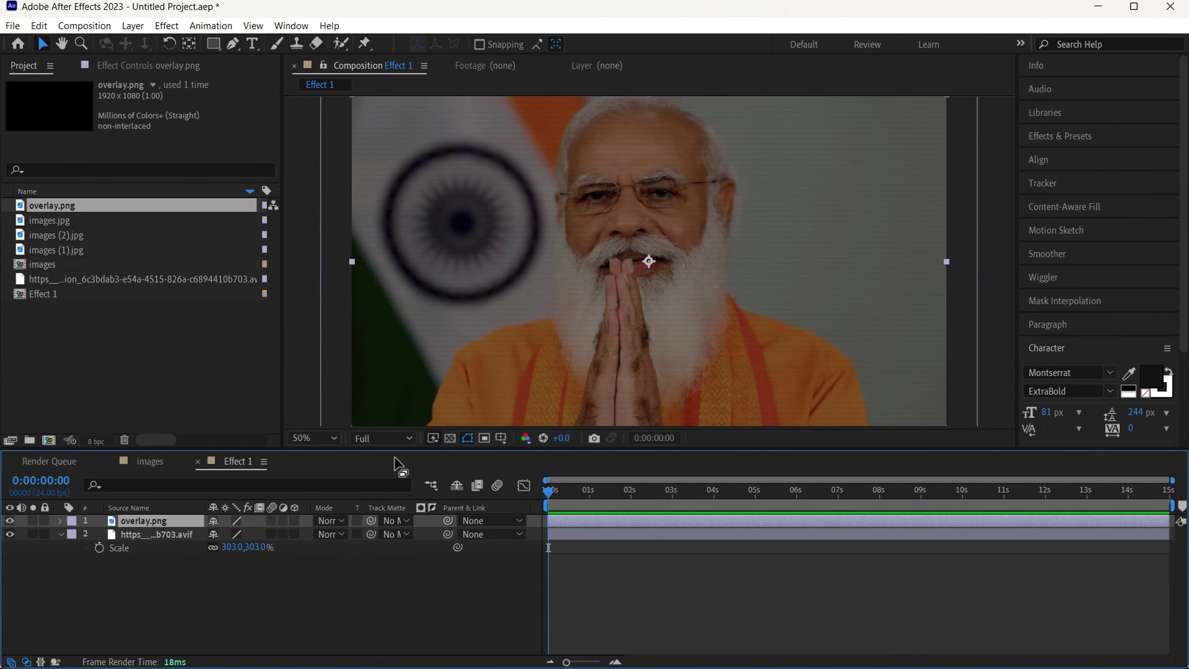
scroll(487, 267, down, 2)
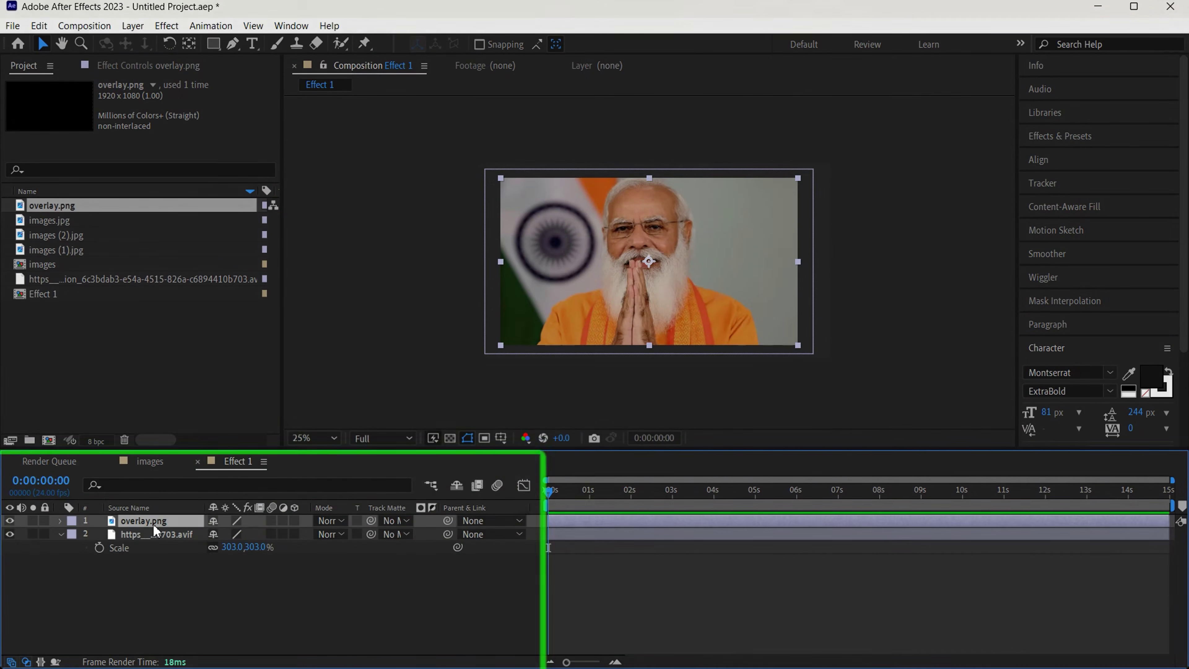
Step: Scale overlay.png to 205% and lower its opacity to 69%, then select the photo layer
key(s)
drag(248, 534, 355, 535)
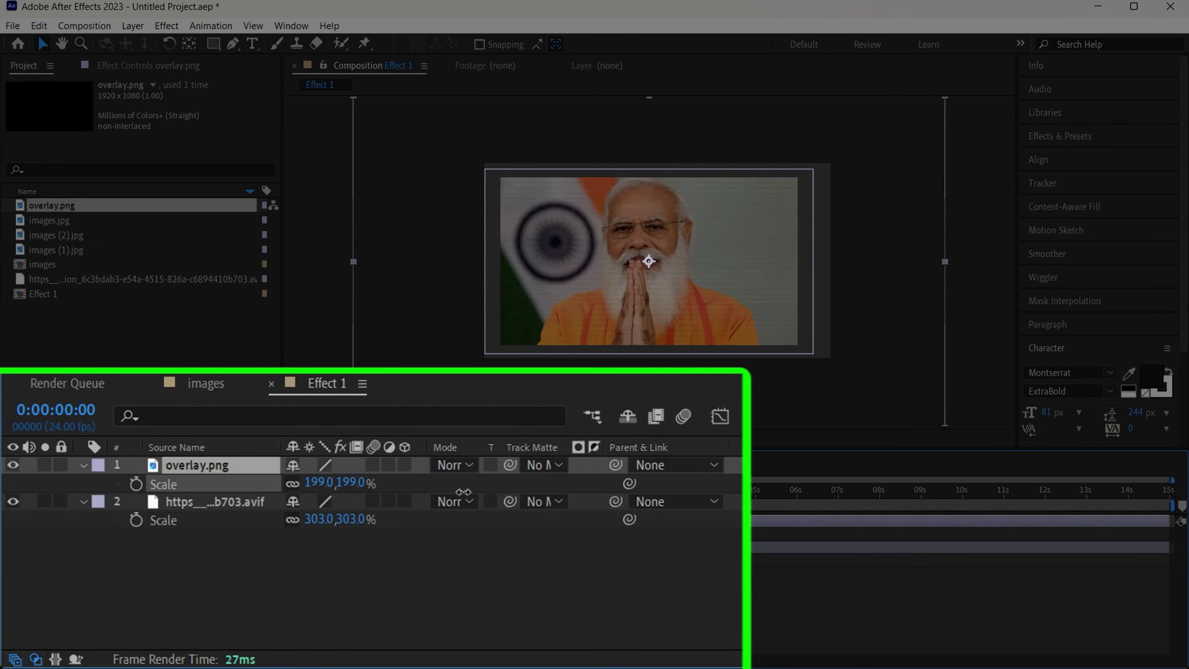
drag(489, 486, 466, 492)
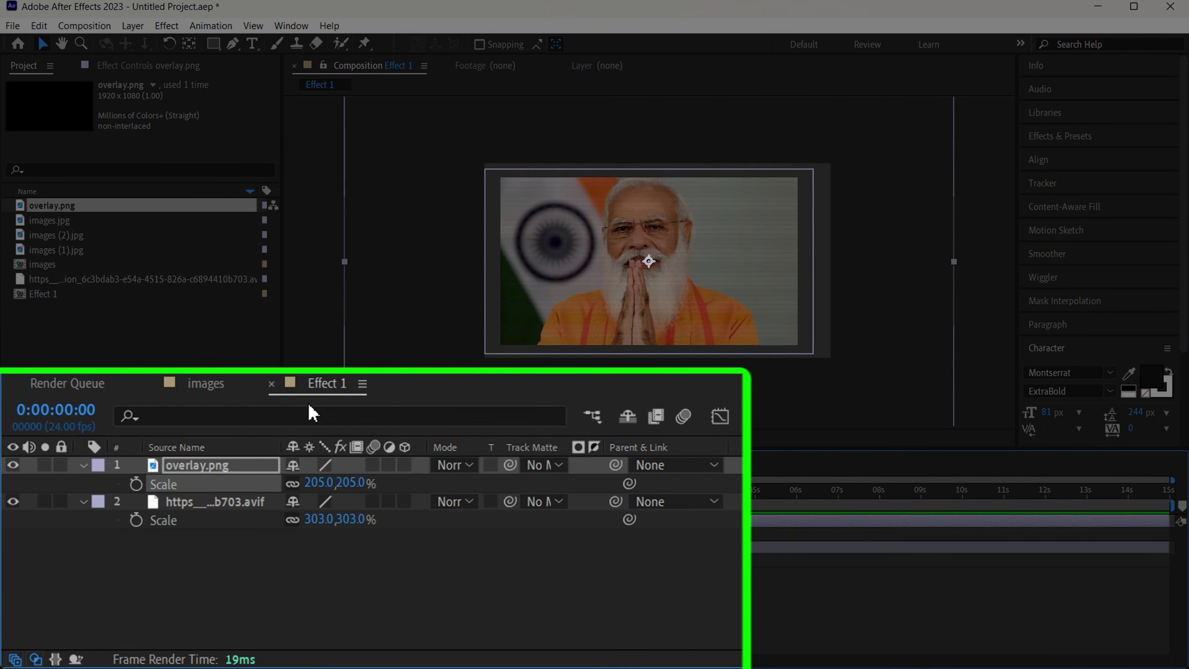
key(t)
drag(294, 483, 269, 485)
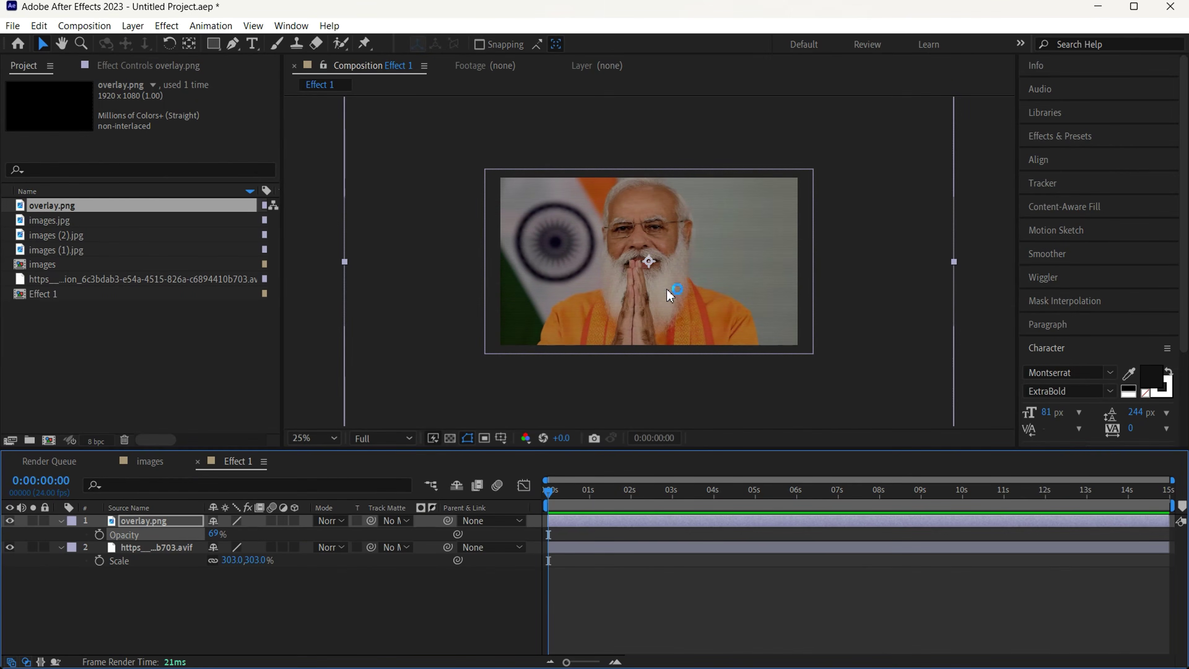
click(217, 583)
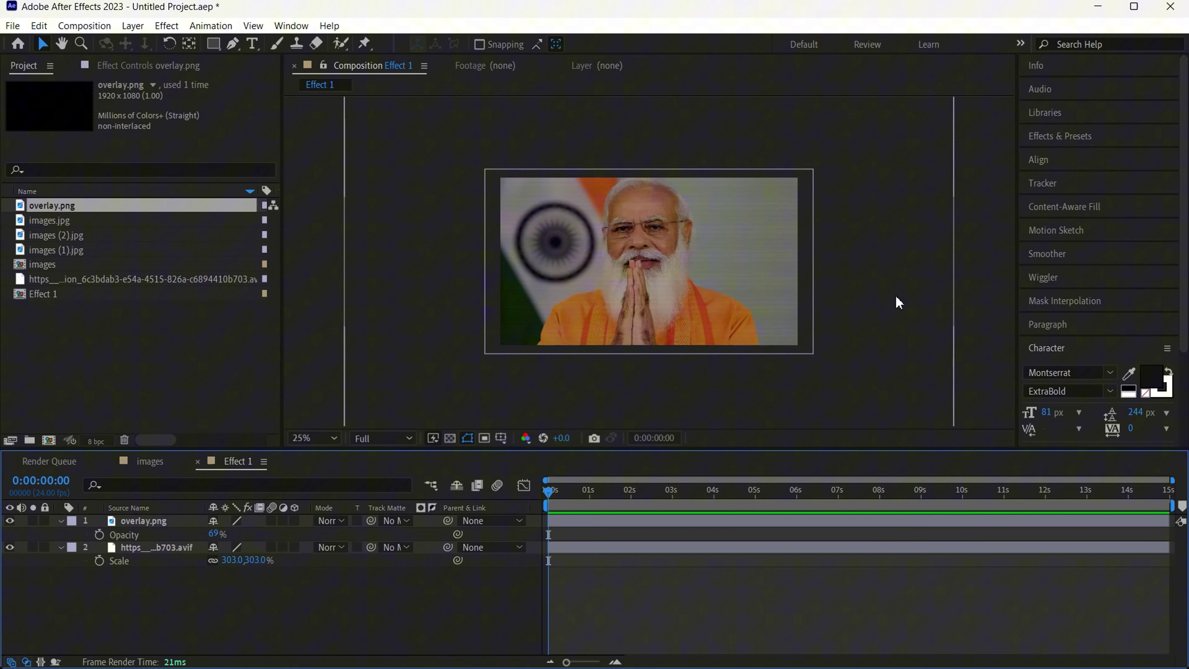
click(160, 548)
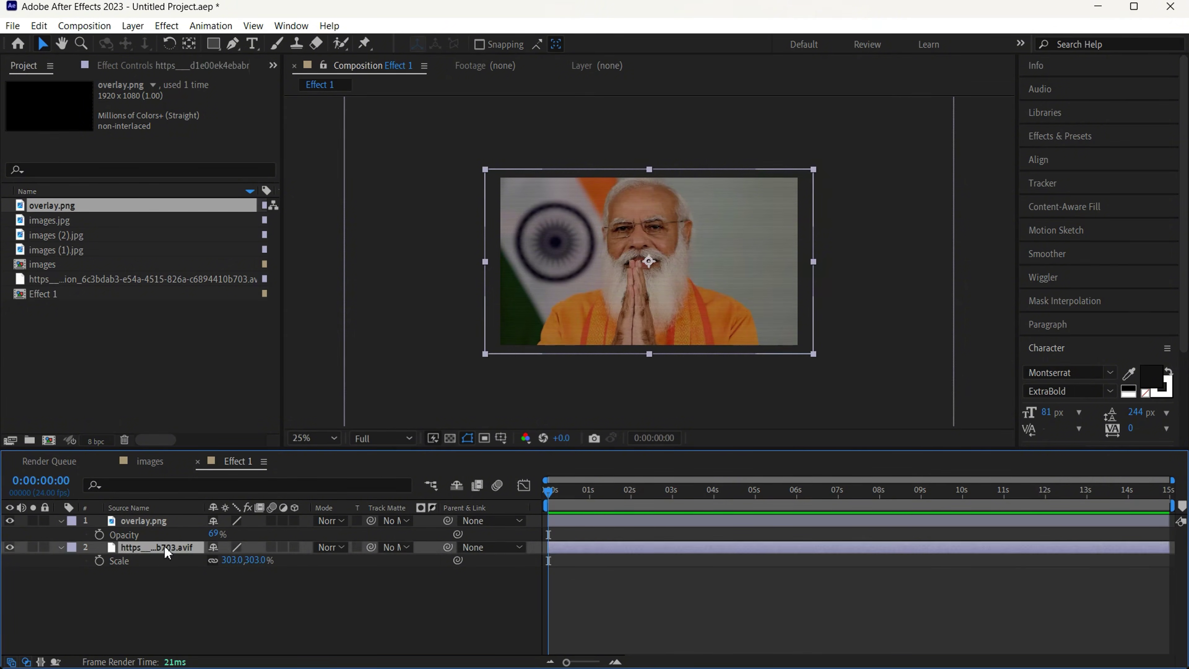
Step: Apply the Tint effect to the photo layer to make it black and white
key(ctrl+space)
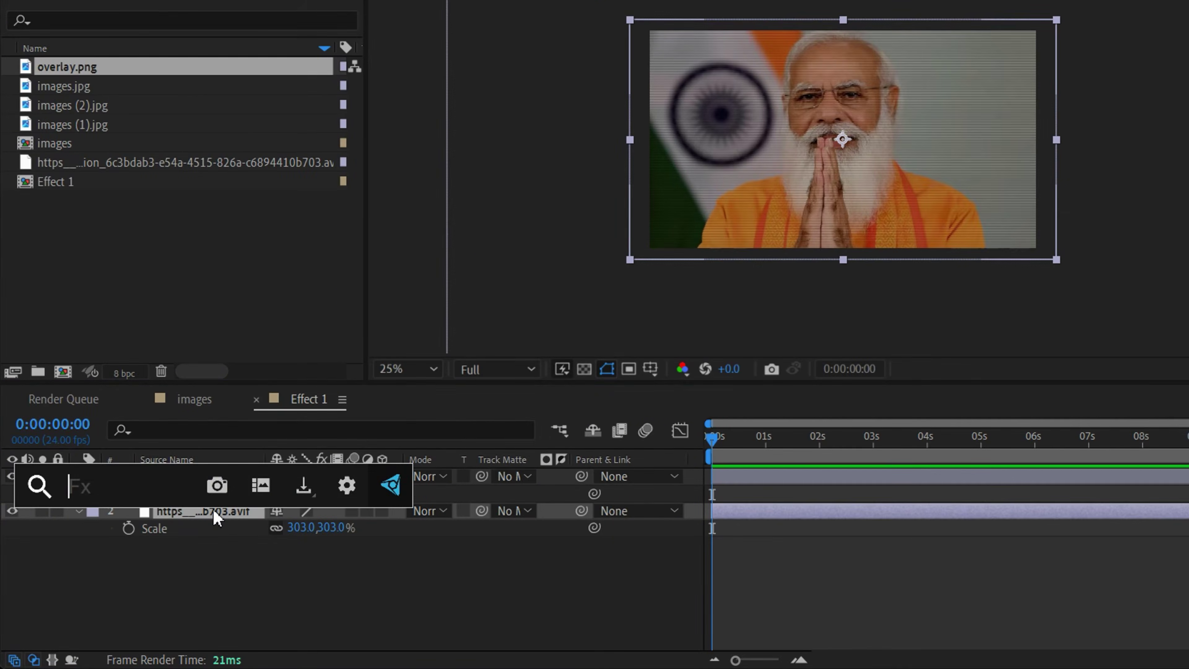
text(tin)
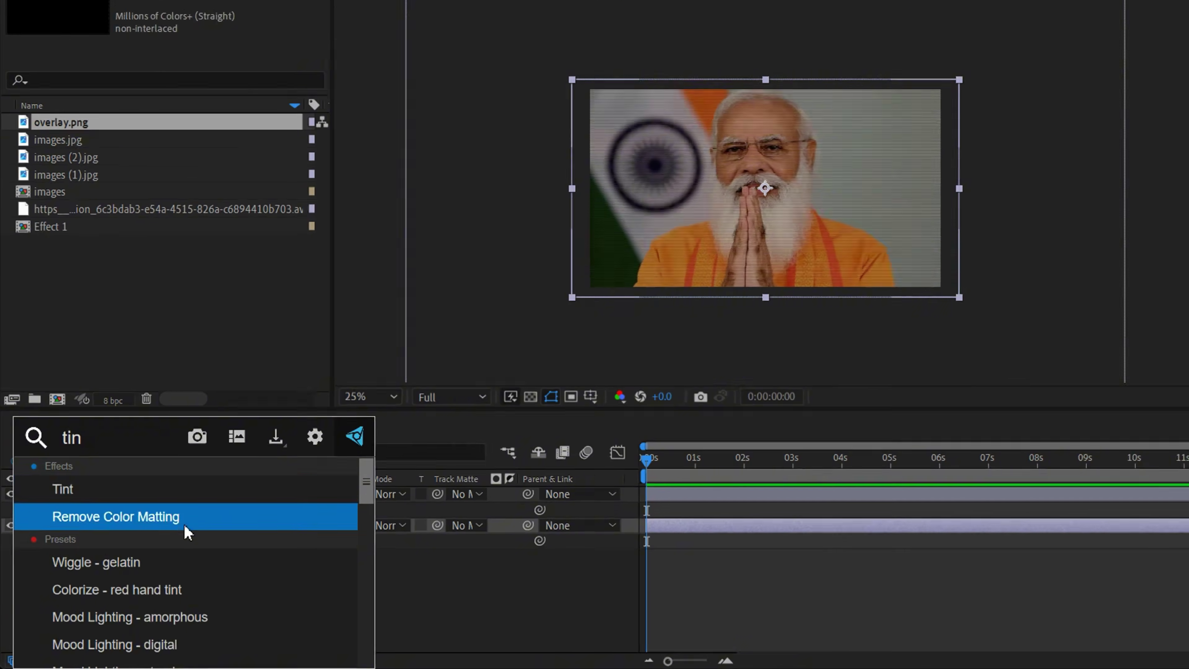
key(Return)
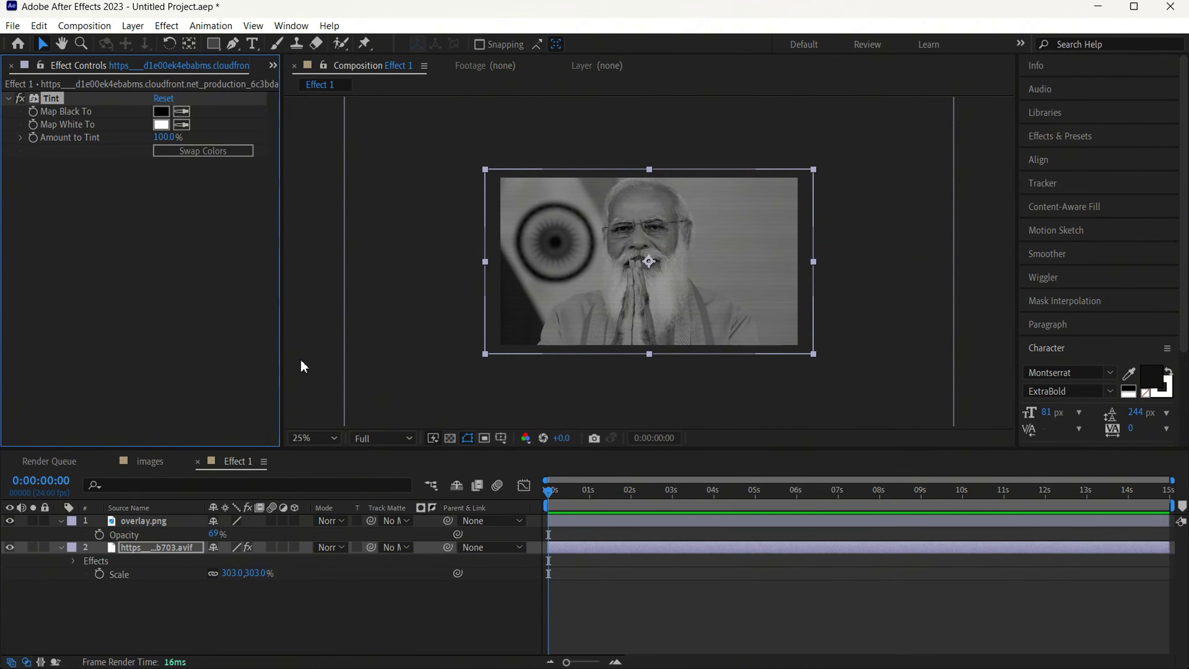
Step: Add Curves to the photo and shape an S-curve for extra contrast
key(ctrl+space)
text(curv)
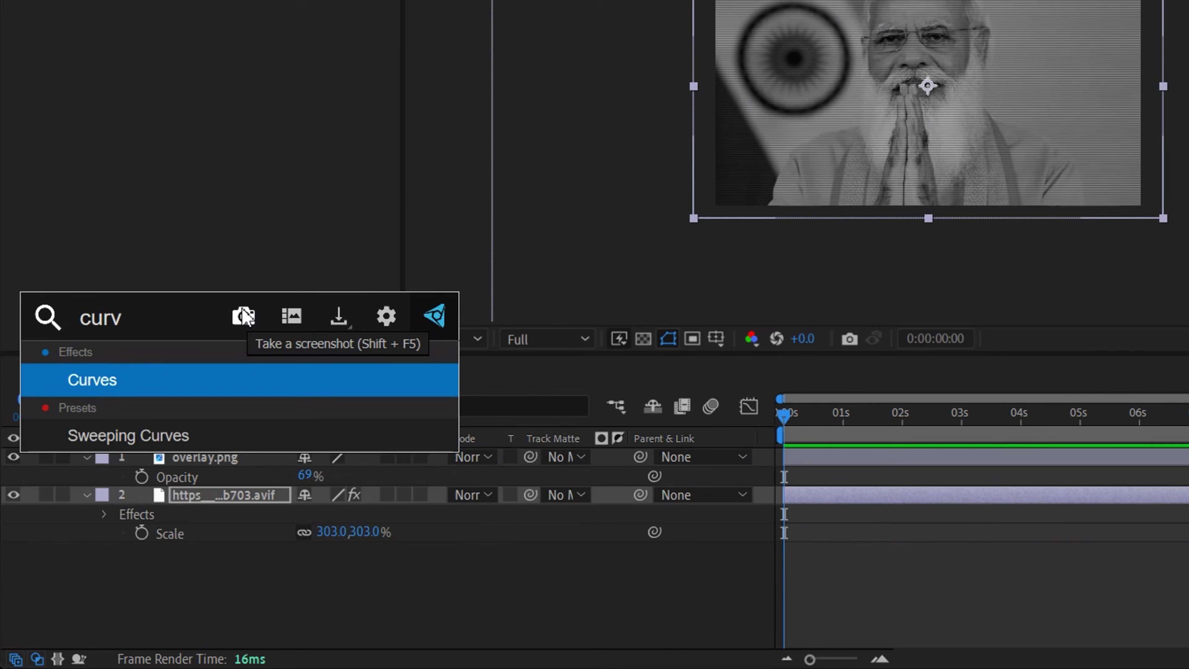
key(Return)
drag(243, 82, 226, 59)
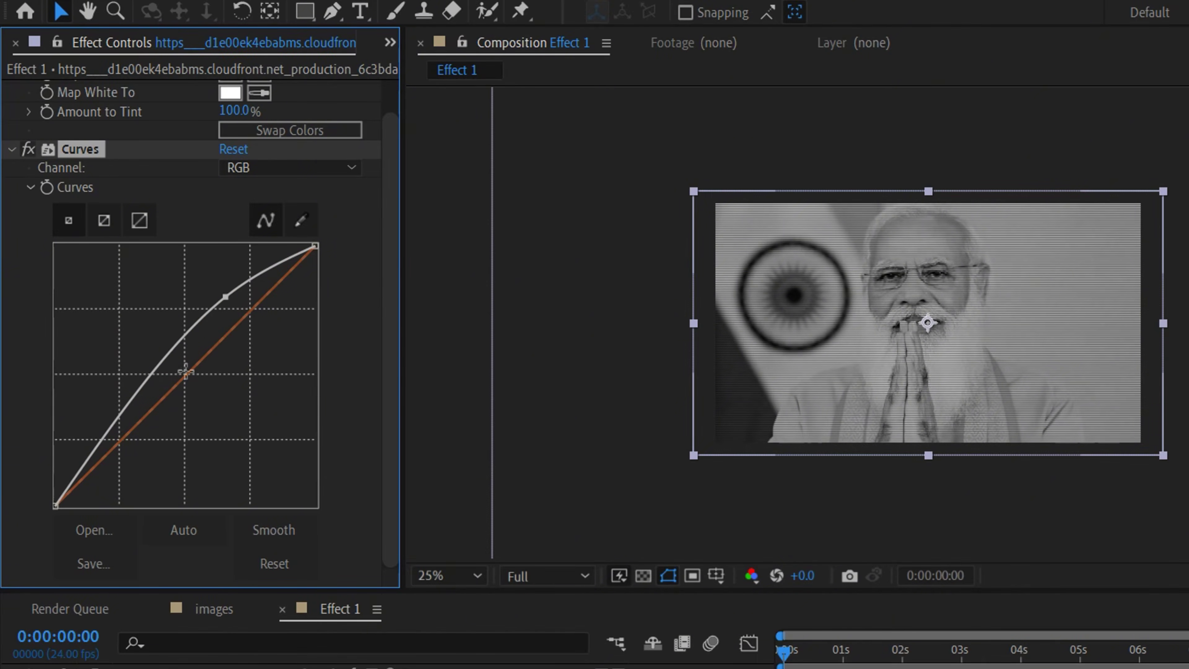
drag(122, 425, 147, 423)
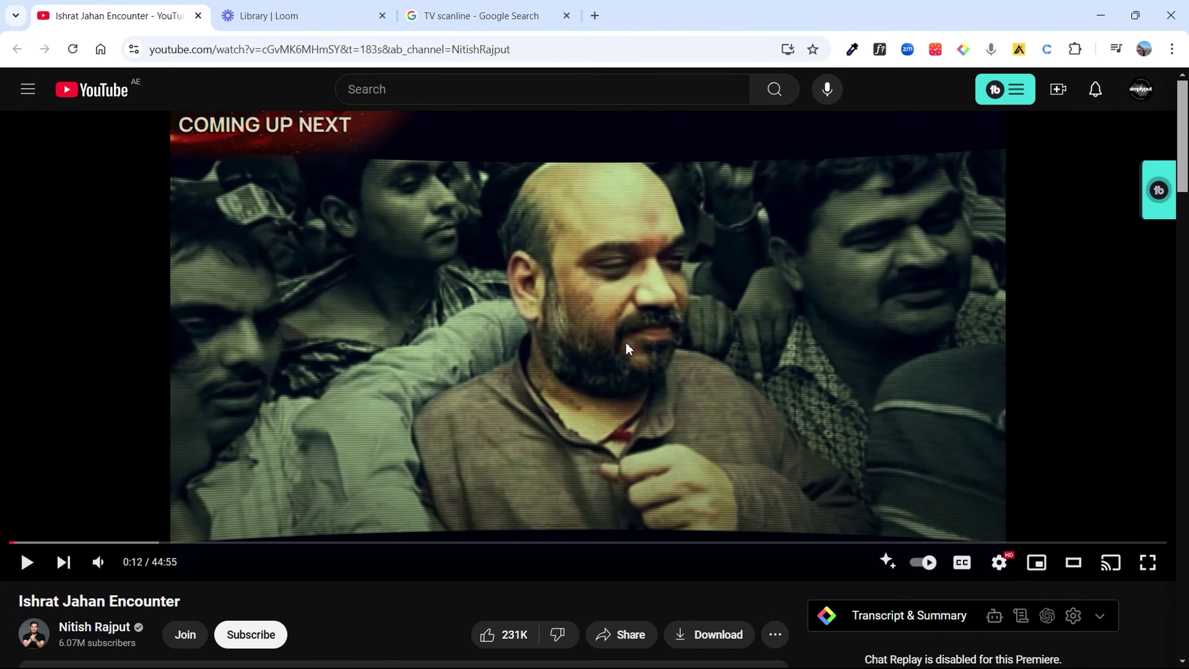
Step: Browse the TV scanline image results, then return to After Effects
click(487, 16)
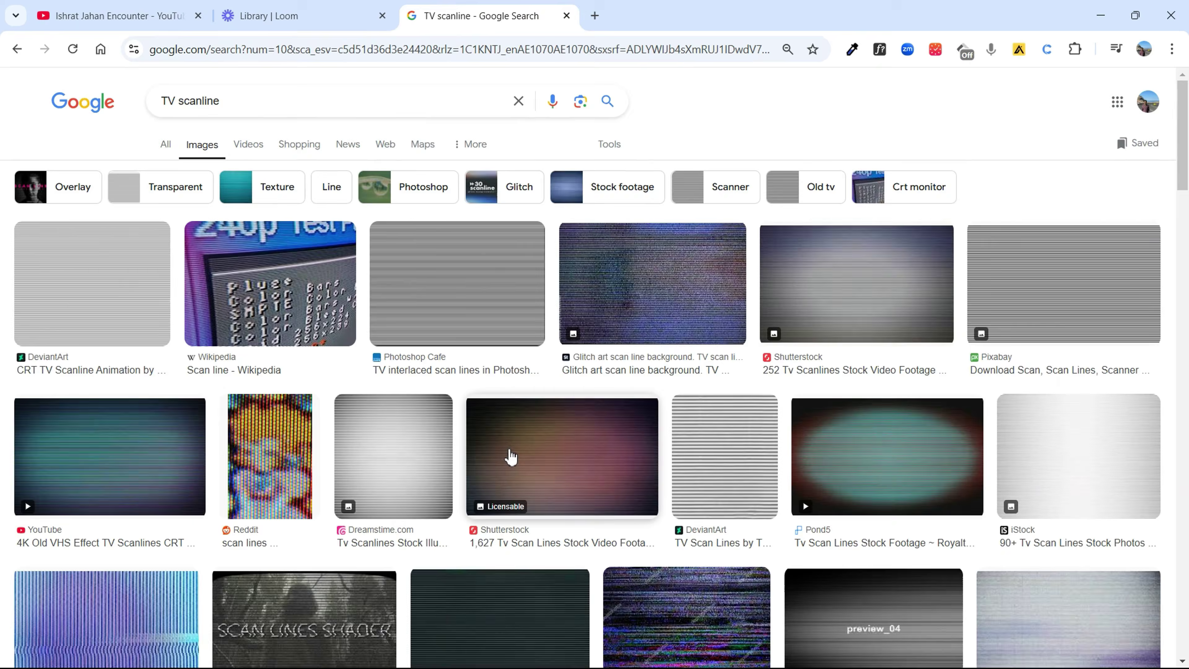
scroll(501, 436, down, 3)
scroll(516, 398, down, 8)
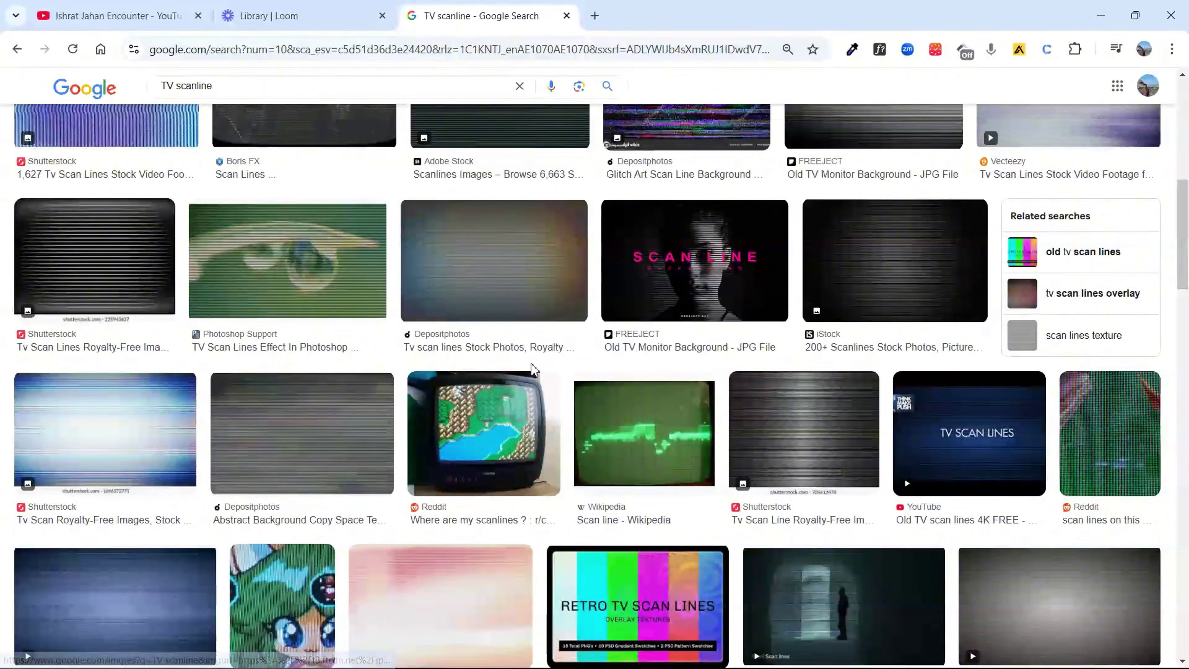
scroll(537, 323, up, 4)
click(110, 15)
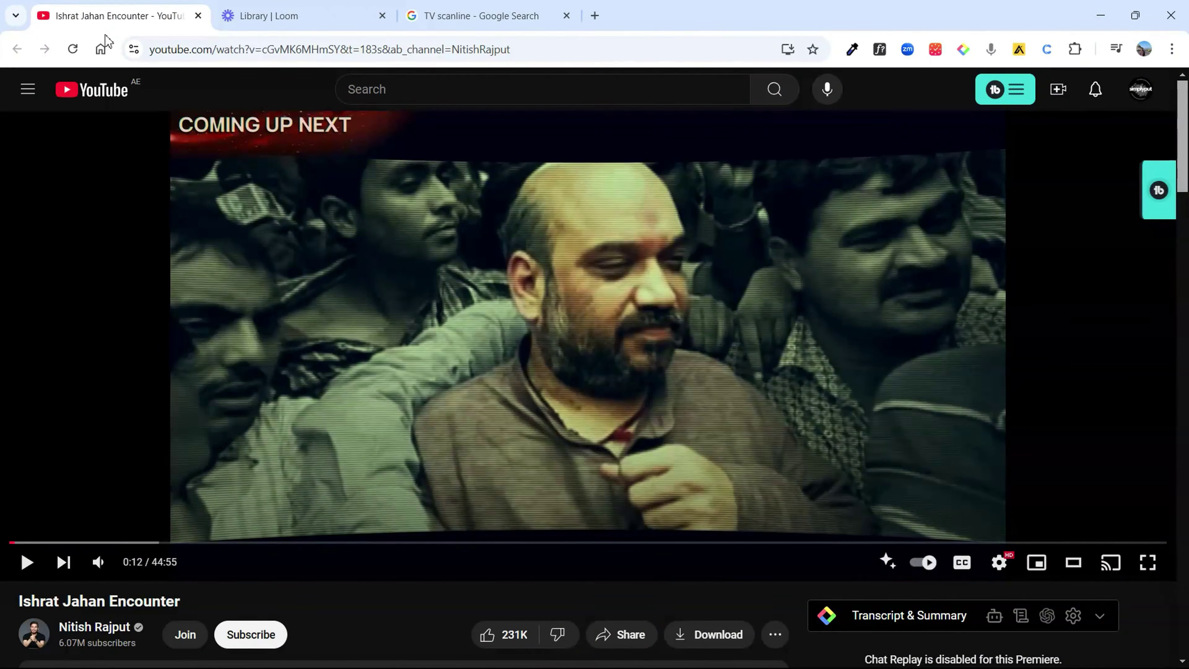
key(alt+Tab)
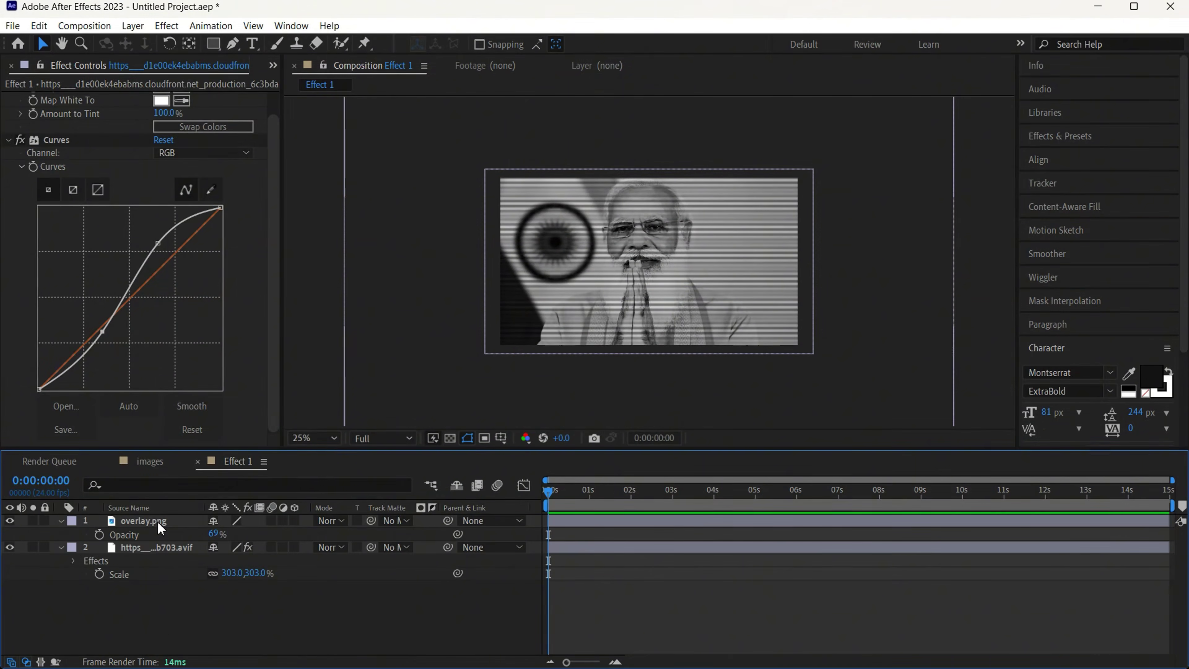
Step: Enlarge the overlay.png layer to 329% and bring its opacity back to 100%
click(199, 485)
key(s)
drag(309, 499, 432, 495)
key(t)
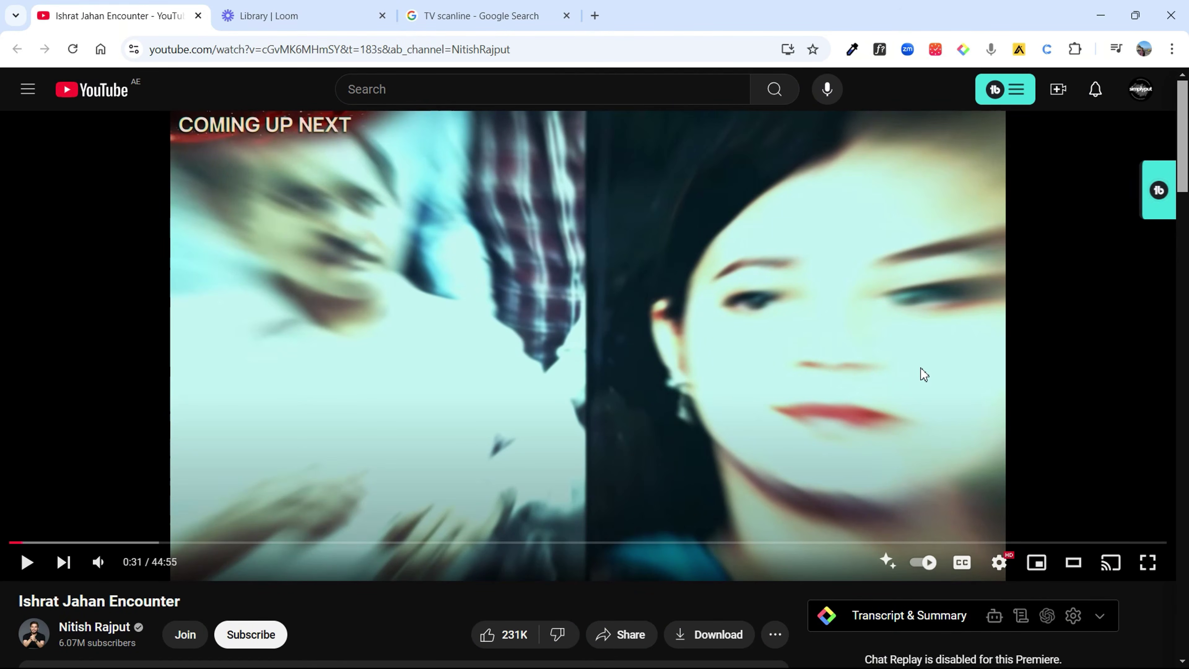
Step: Play the reference video to the tilted photo collage at 0:41, then return to After Effects
click(866, 371)
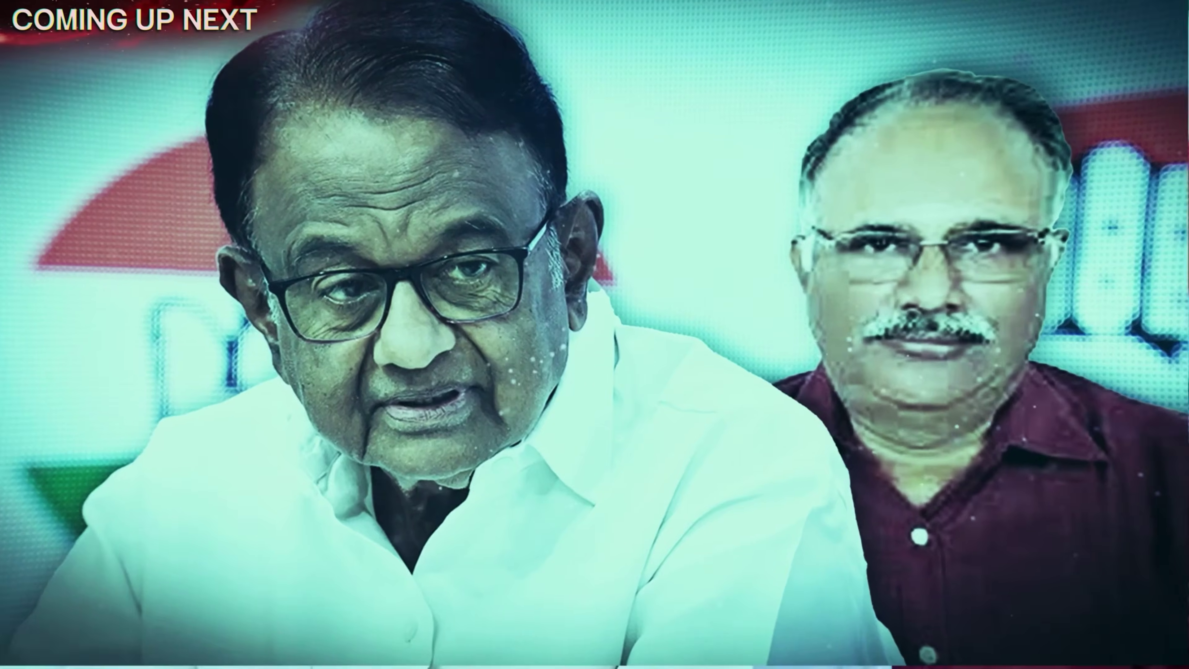
click(814, 29)
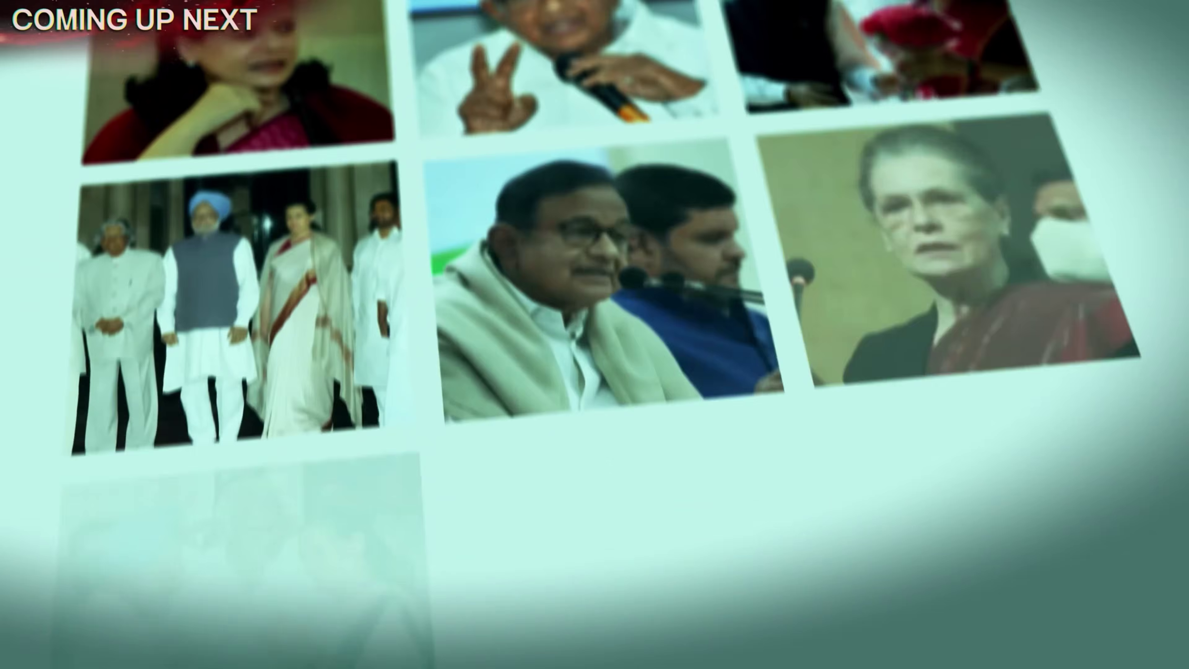
click(364, 249)
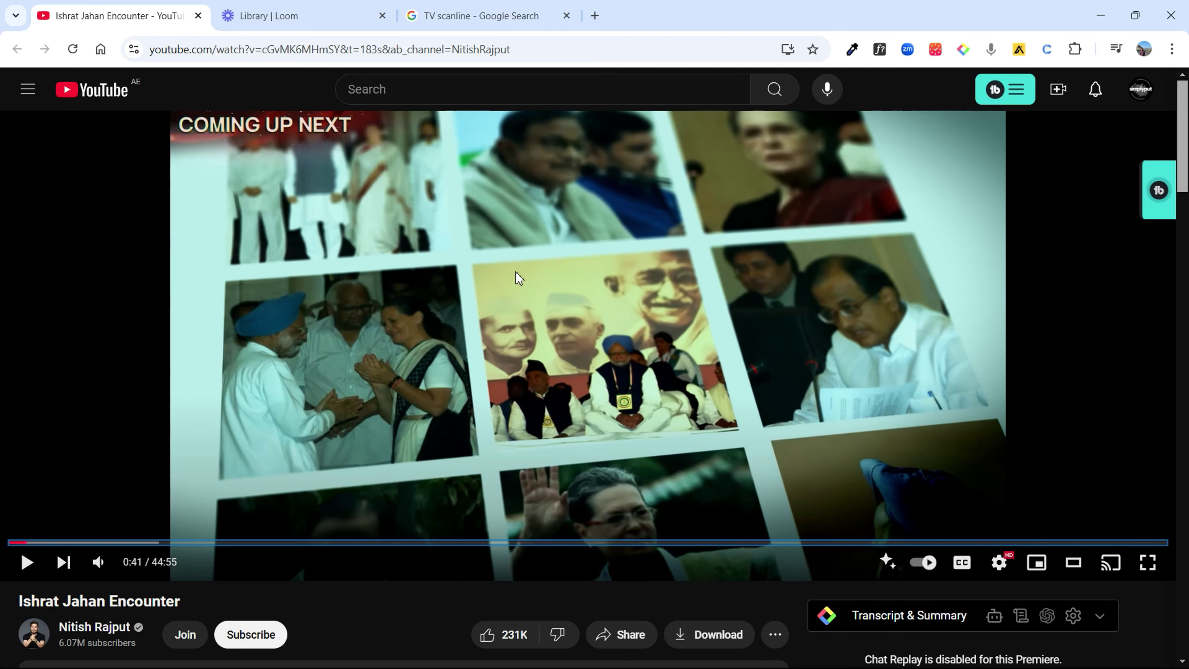
key(alt+Tab)
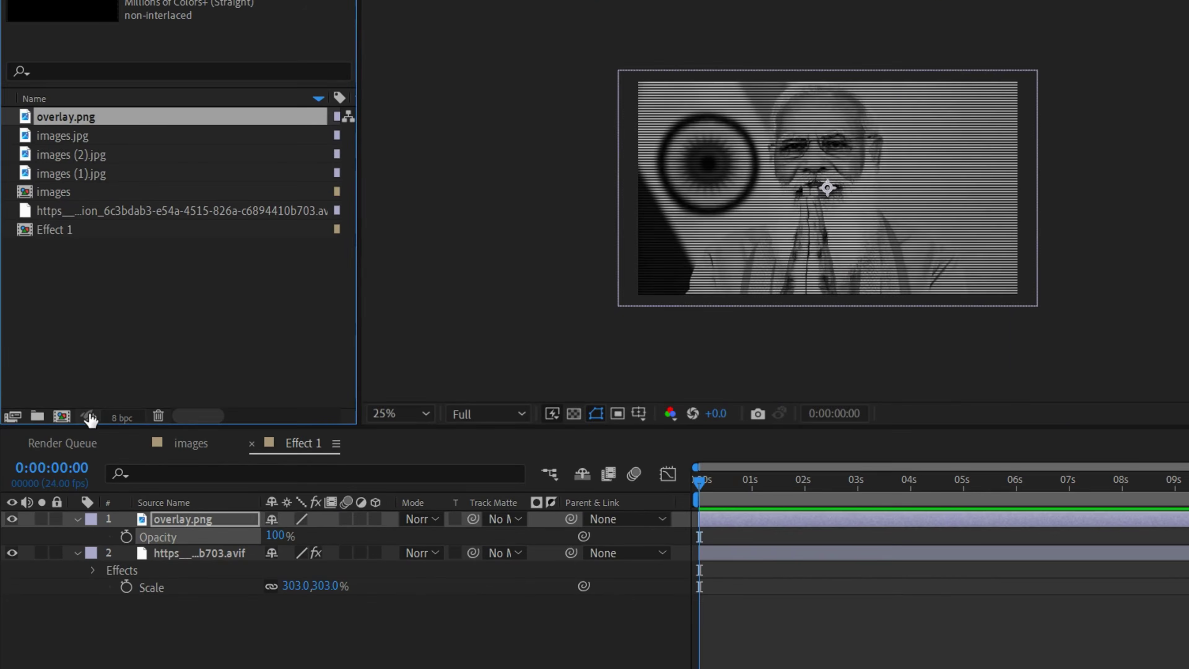
Step: Create a new composition, Comp 1, at 1920×3000, 24 fps, 15 seconds
click(65, 422)
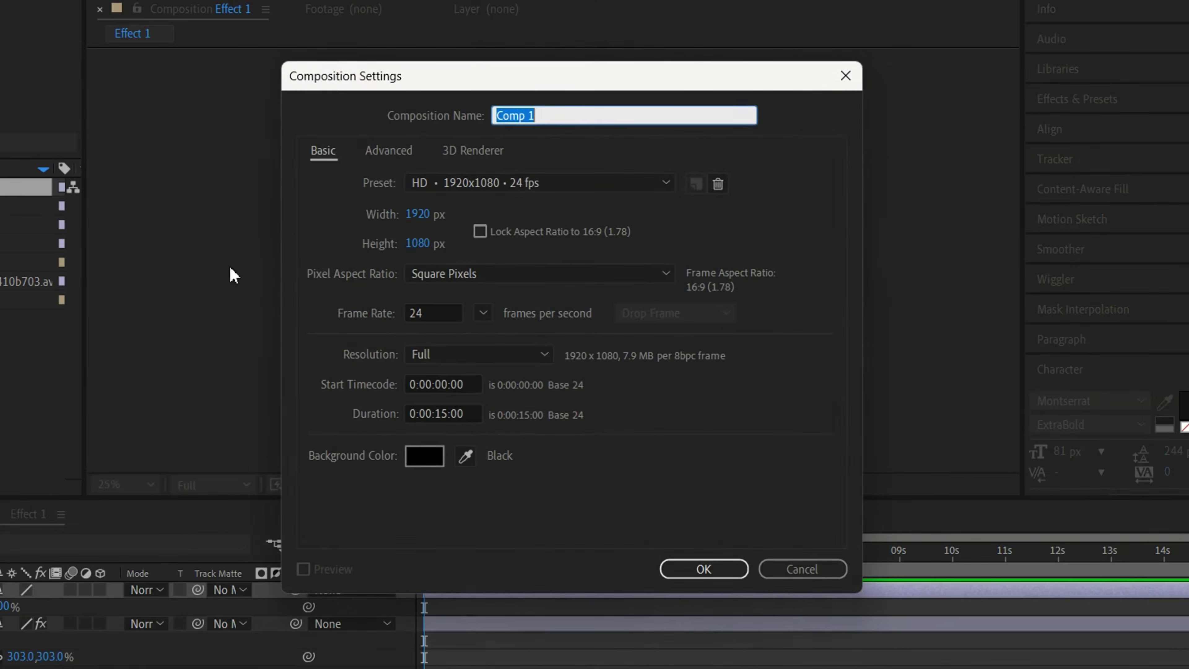
click(418, 243)
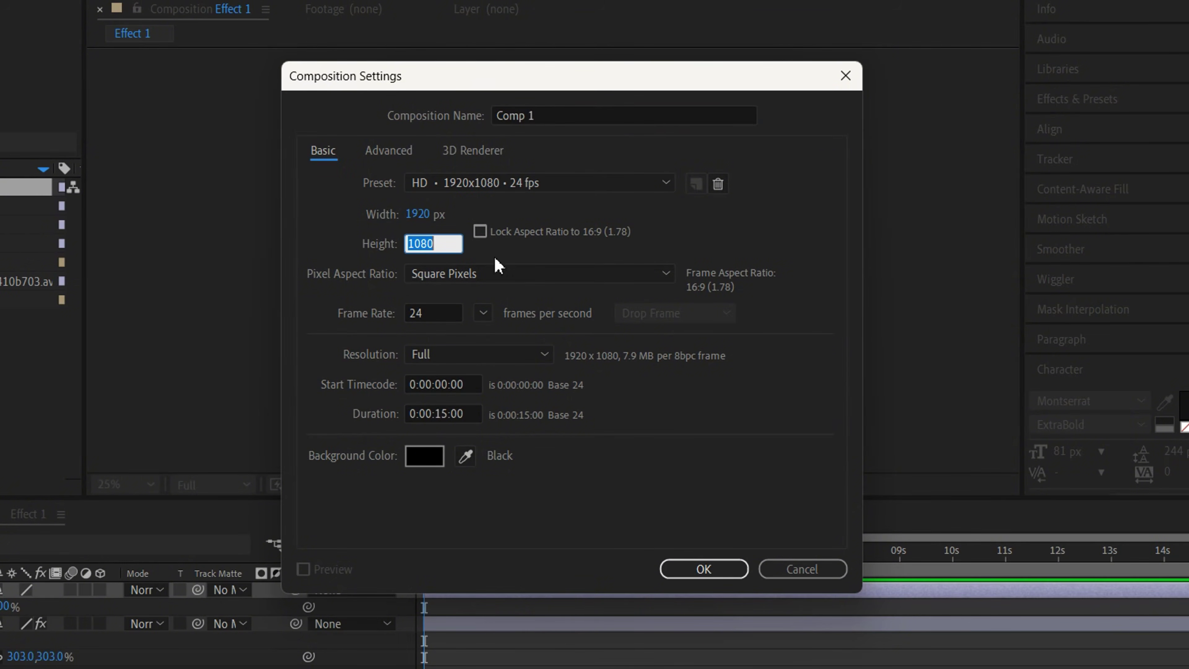
text(3000)
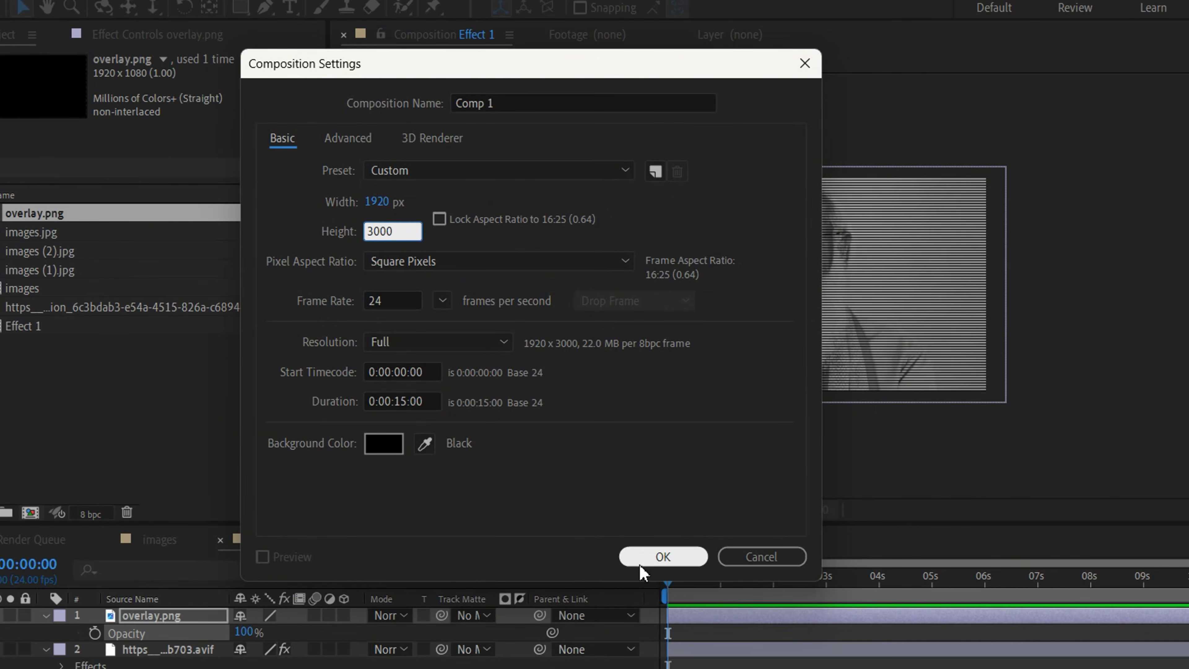
click(682, 577)
right_click(340, 550)
Step: Add a white comp-size solid as Comp 1's background
mouse_move(585, 251)
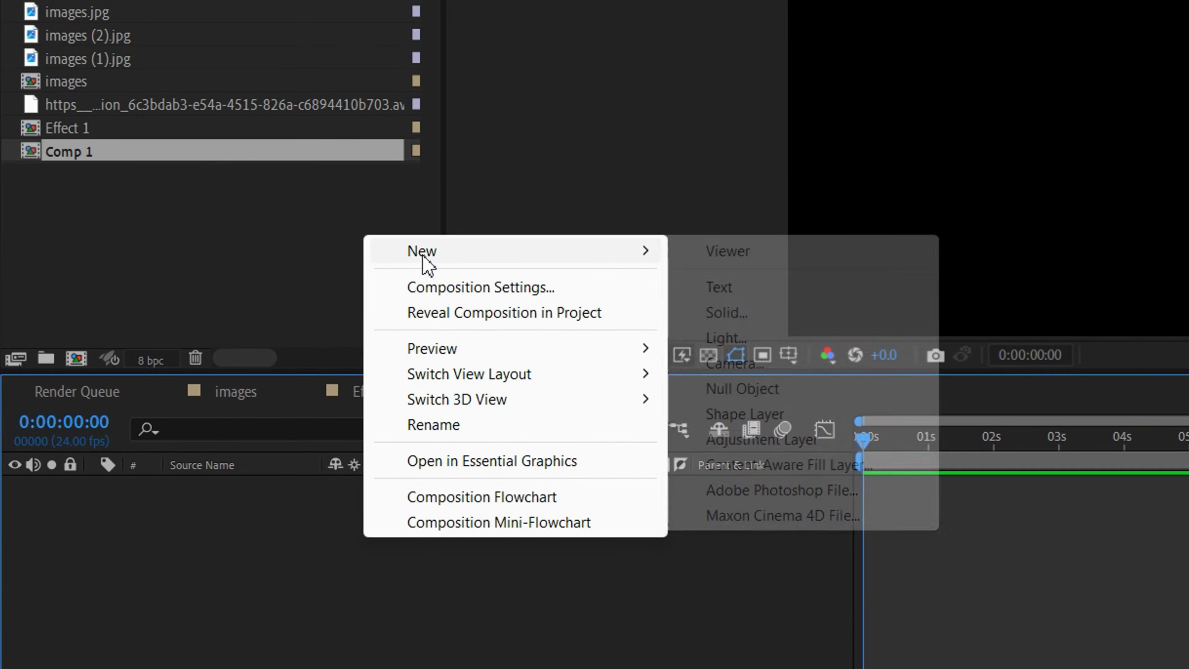
click(723, 312)
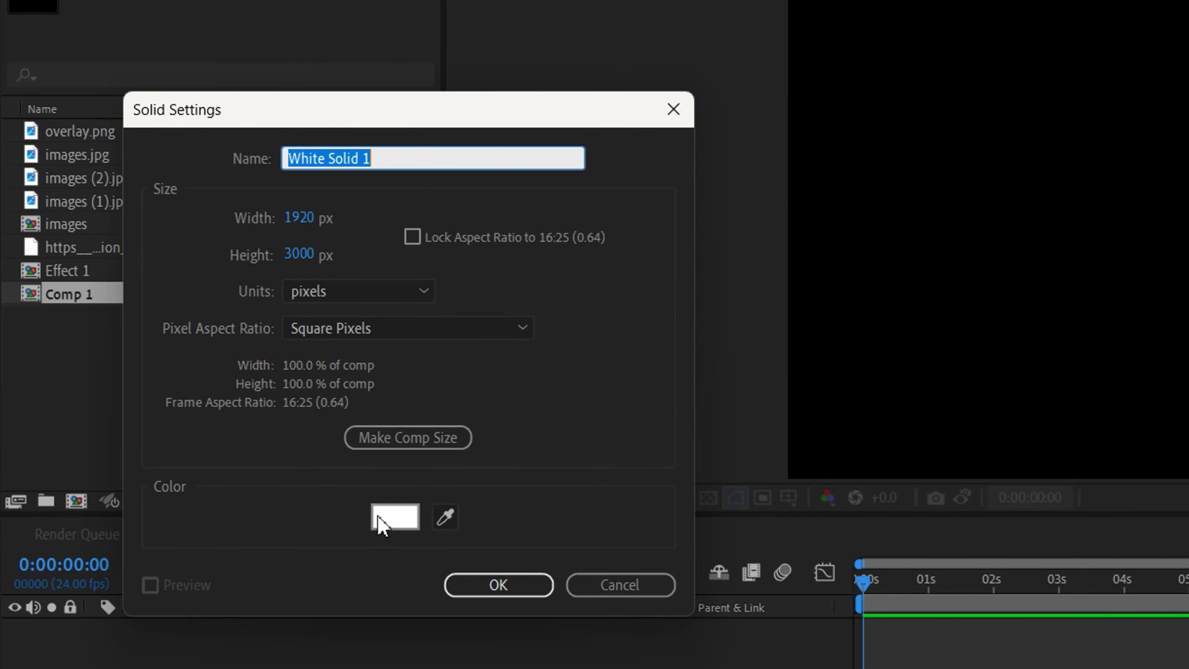
click(497, 585)
Step: Add the three JPG photos as layers in Comp 1
click(52, 235)
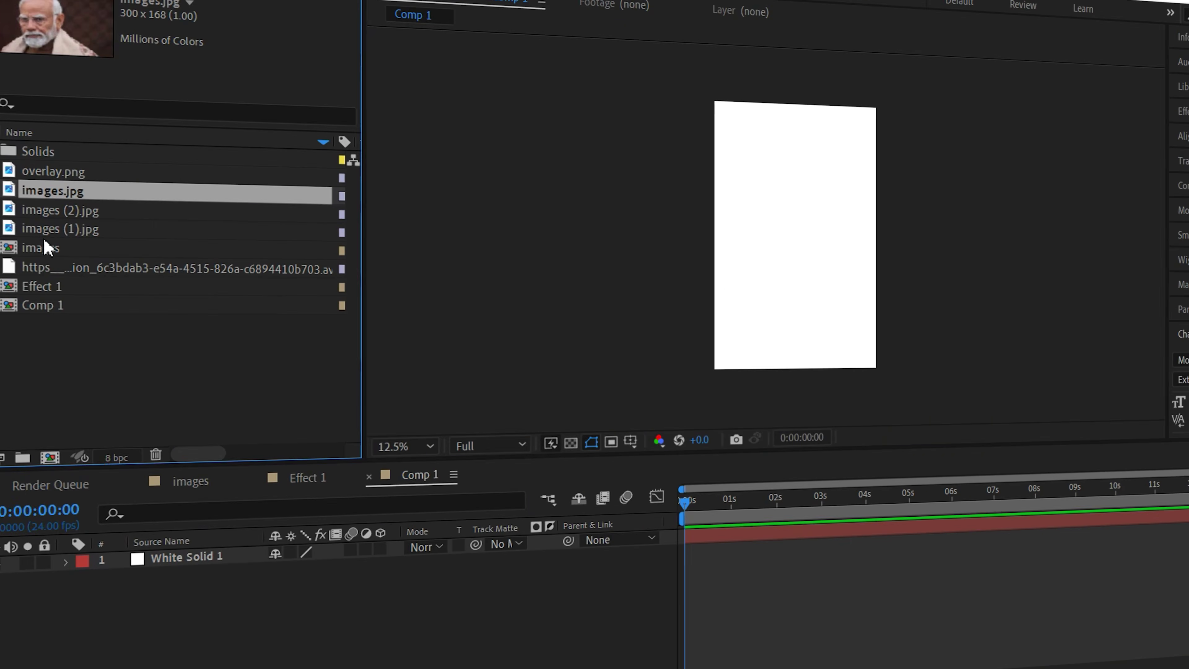
shift+click(47, 231)
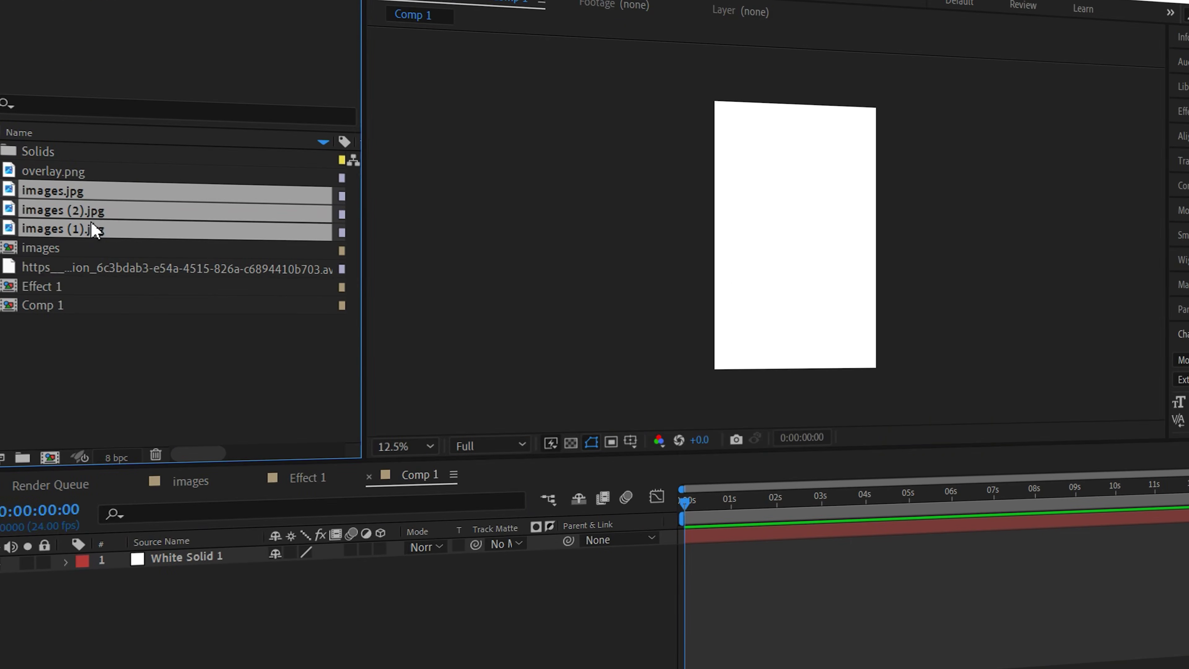
drag(93, 232, 212, 543)
drag(219, 561, 219, 562)
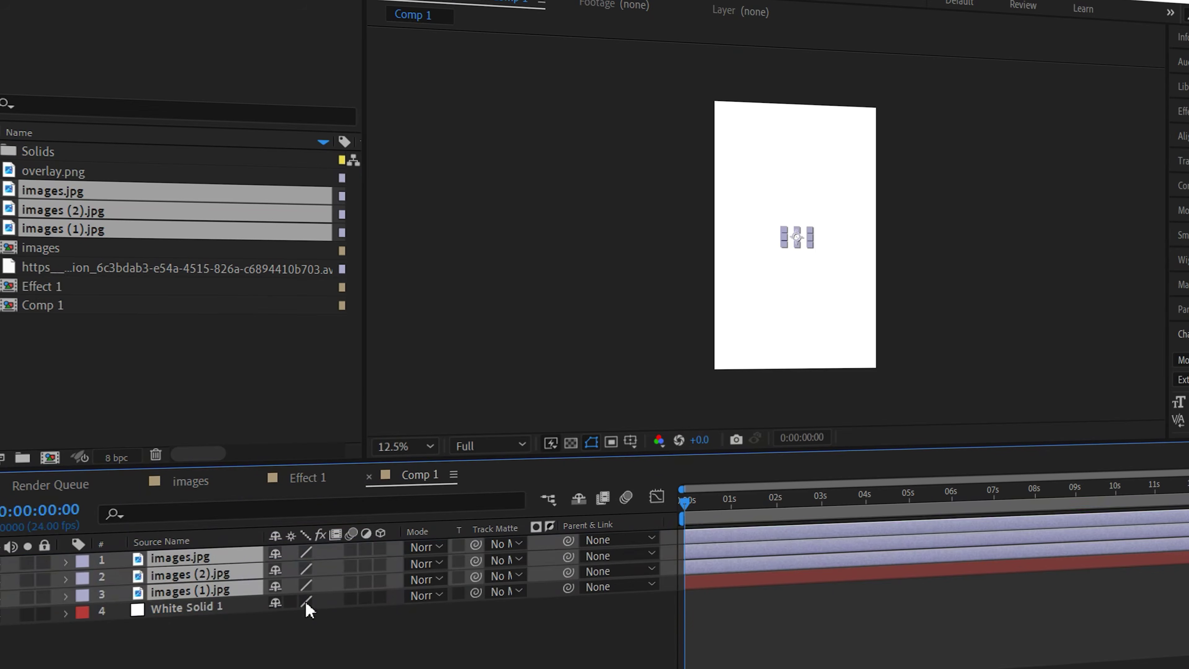
Step: Scale the three photos to 244% and arrange them in the upper grid rows
key(s)
drag(356, 566, 497, 565)
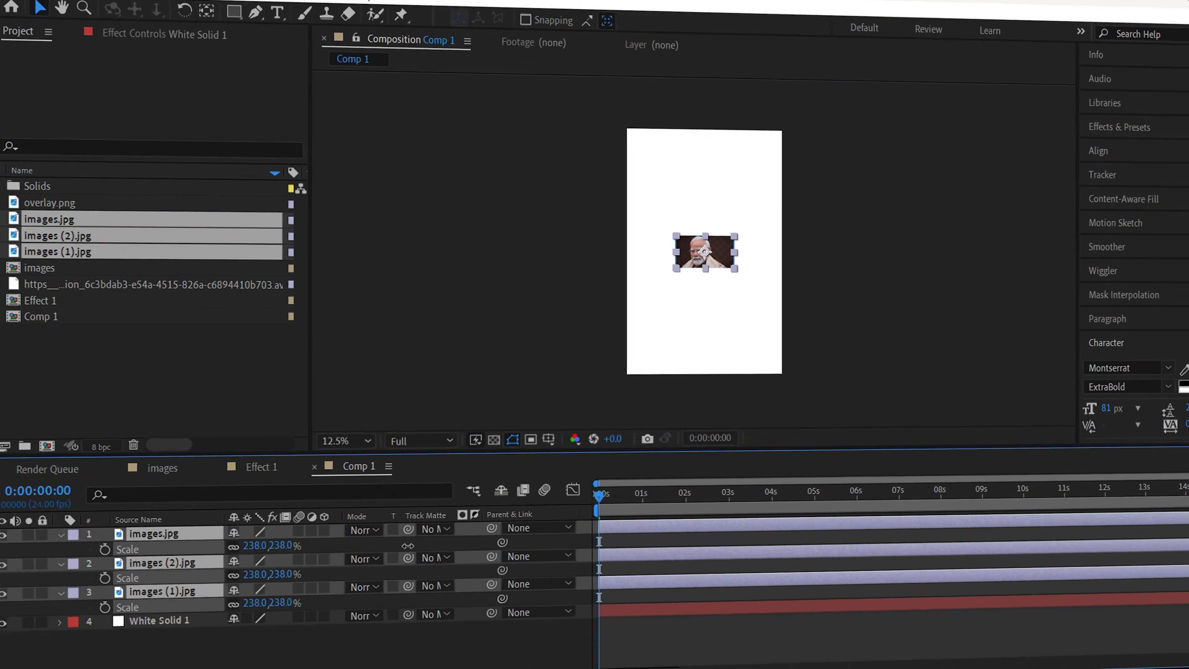
drag(407, 546, 411, 546)
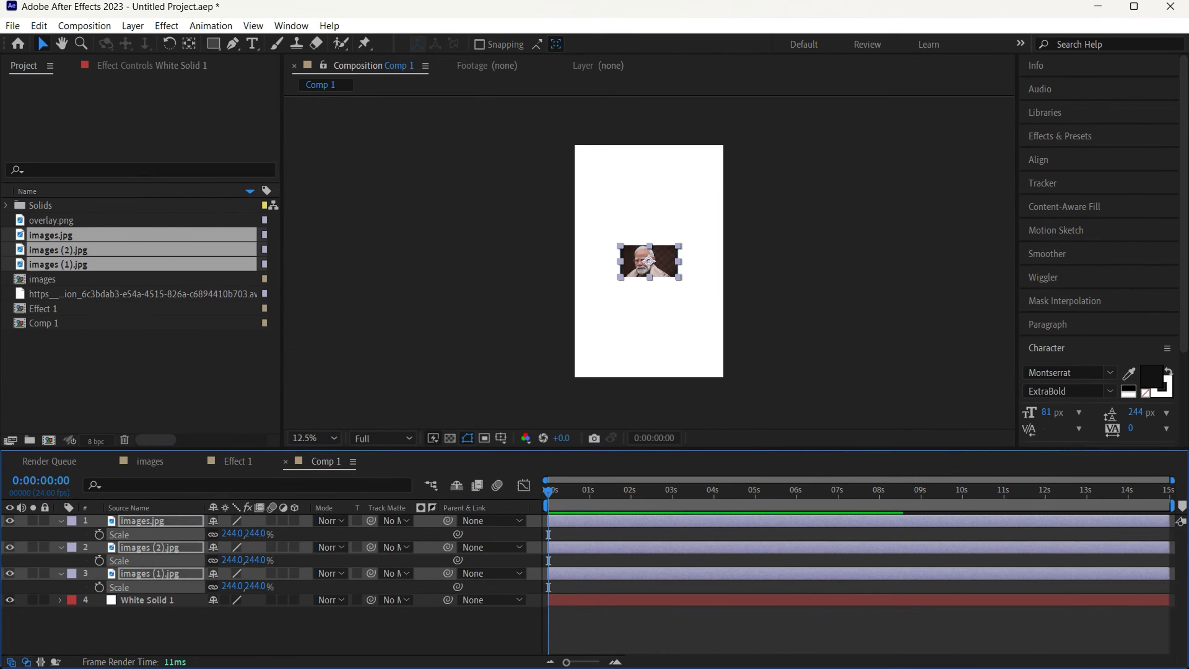
drag(709, 255, 676, 179)
drag(651, 263, 685, 188)
drag(643, 267, 609, 233)
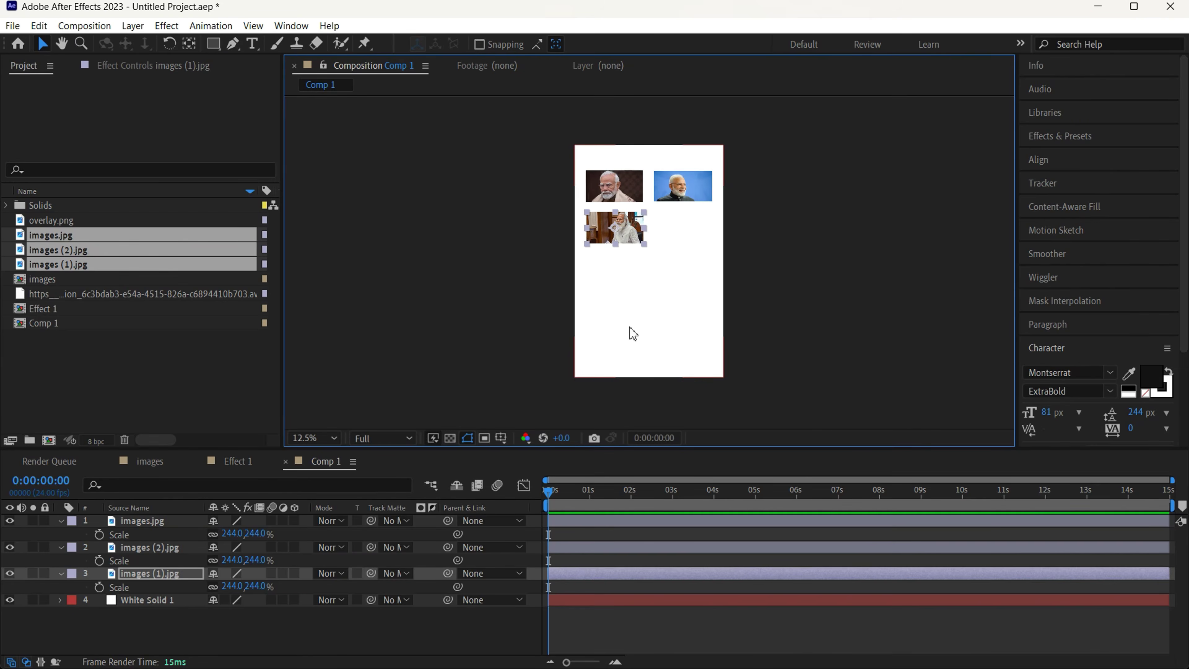
Step: Duplicate the blue photo and place copies to fill the two-column, four-row grid
click(145, 547)
key(ctrl+d)
key(ctrl+d)
key(ctrl+d)
key(ctrl+d)
key(ctrl+d)
key(ctrl+d)
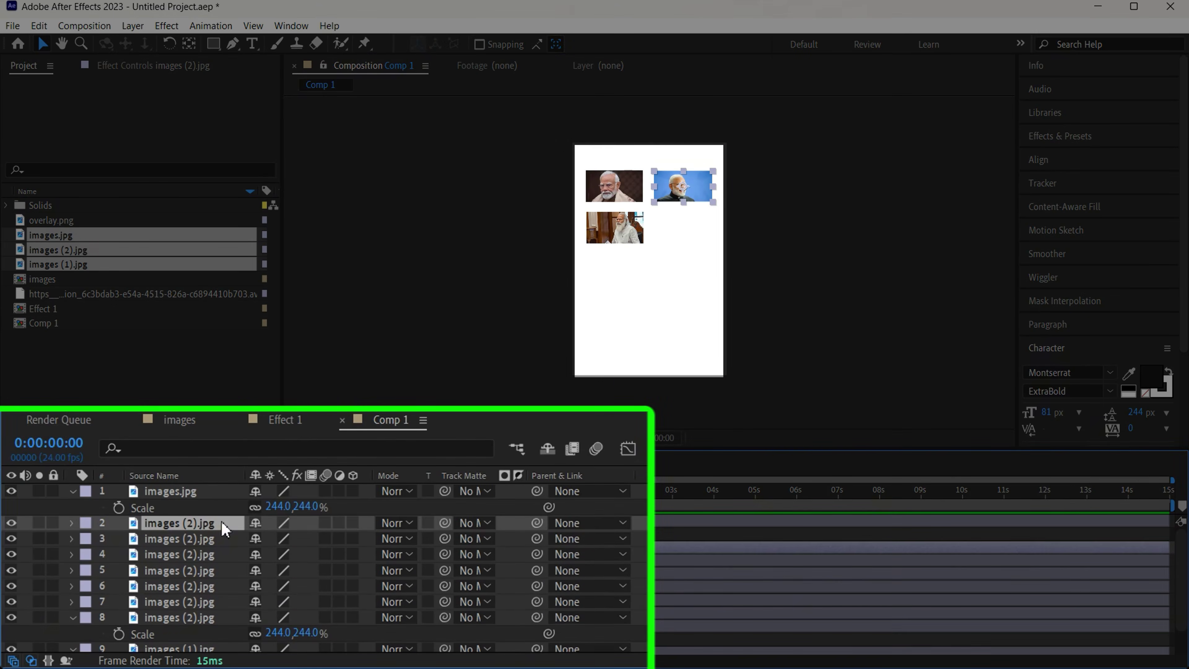
drag(697, 196, 697, 236)
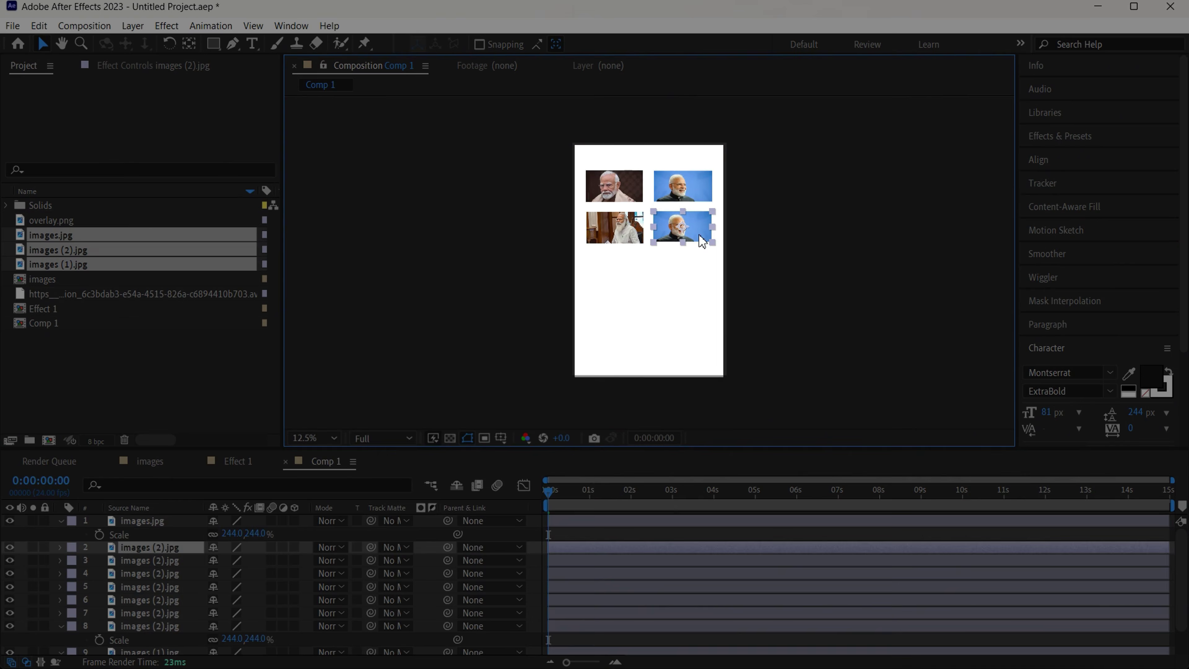
drag(676, 191, 684, 307)
click(604, 356)
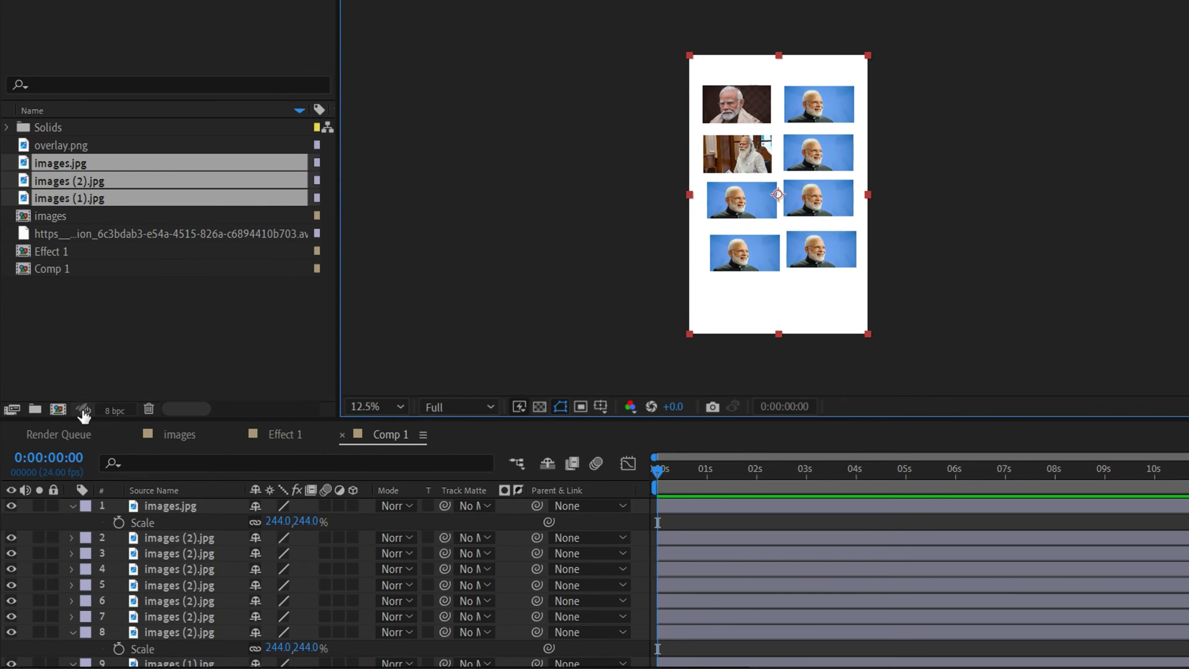
Step: Start a new composition using the HD 1920x1080 24 fps preset
click(58, 409)
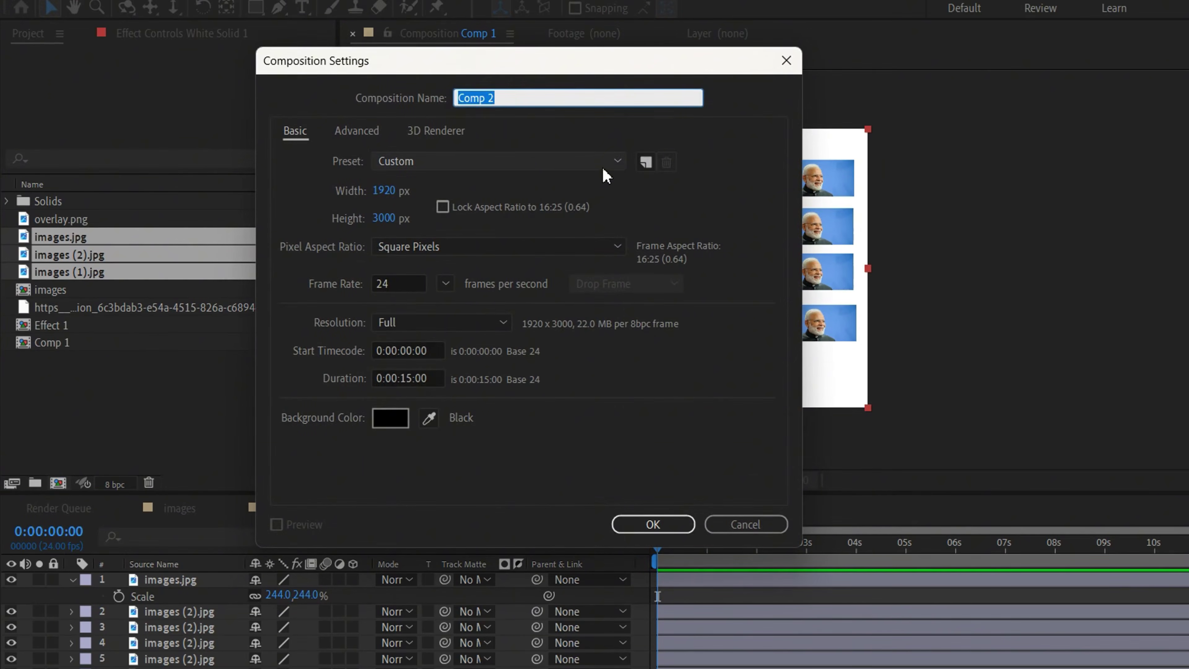
click(614, 91)
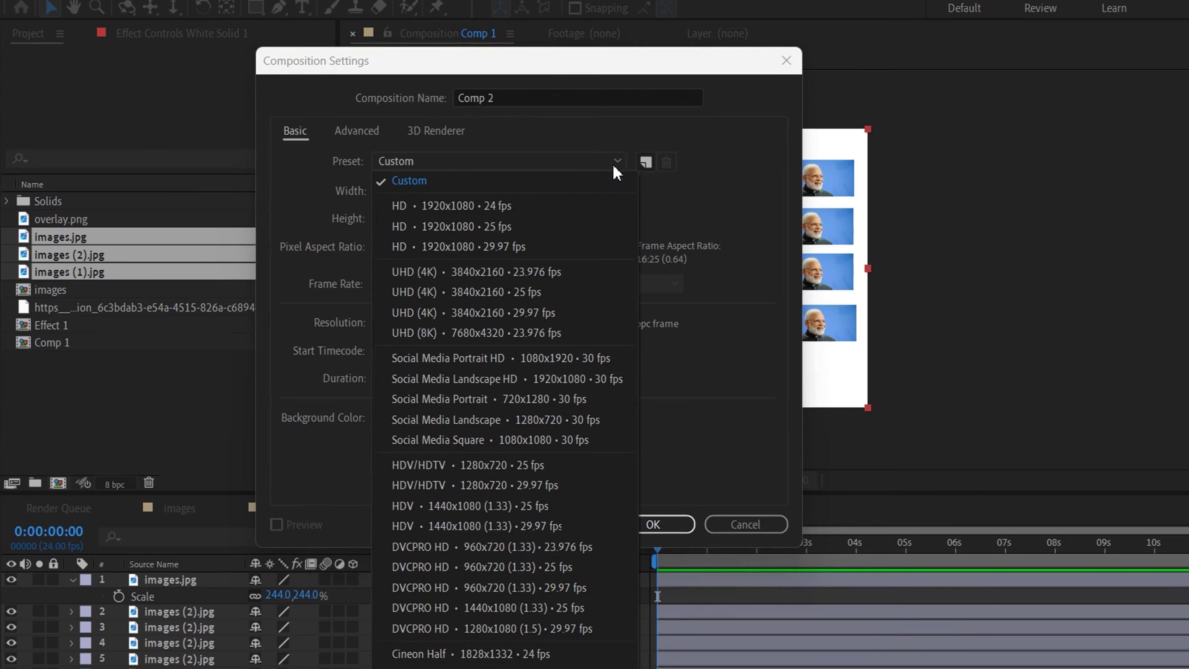
click(490, 209)
Step: Confirm the Comp 2 settings and add Comp 1 as a layer in Comp 2's timeline
click(645, 530)
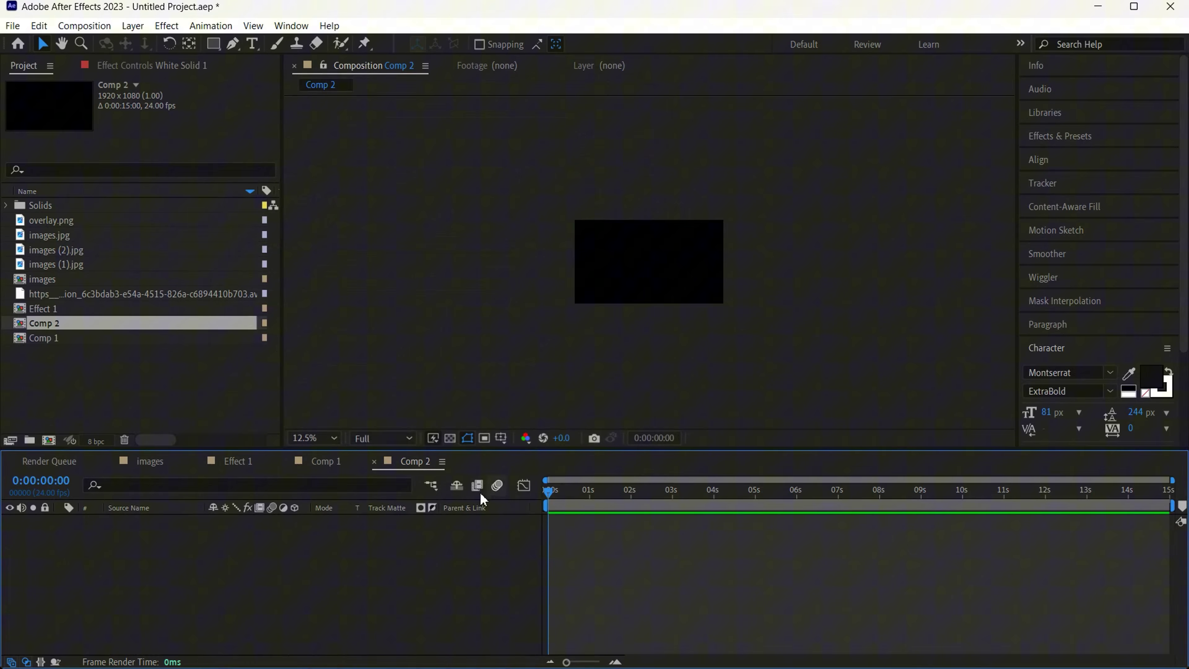
click(57, 368)
drag(47, 346, 98, 539)
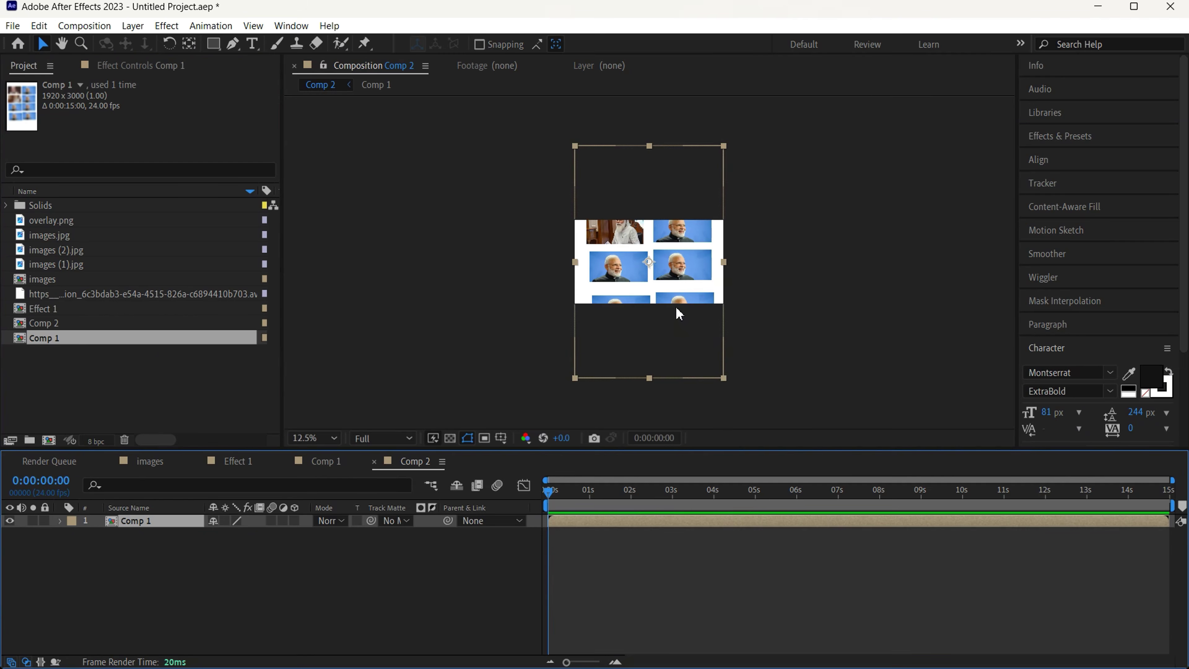
Step: Move the Comp 1 layer's Position to 960, 1490 so the grid's top rows show
key(period)
key(p)
drag(242, 533, 473, 546)
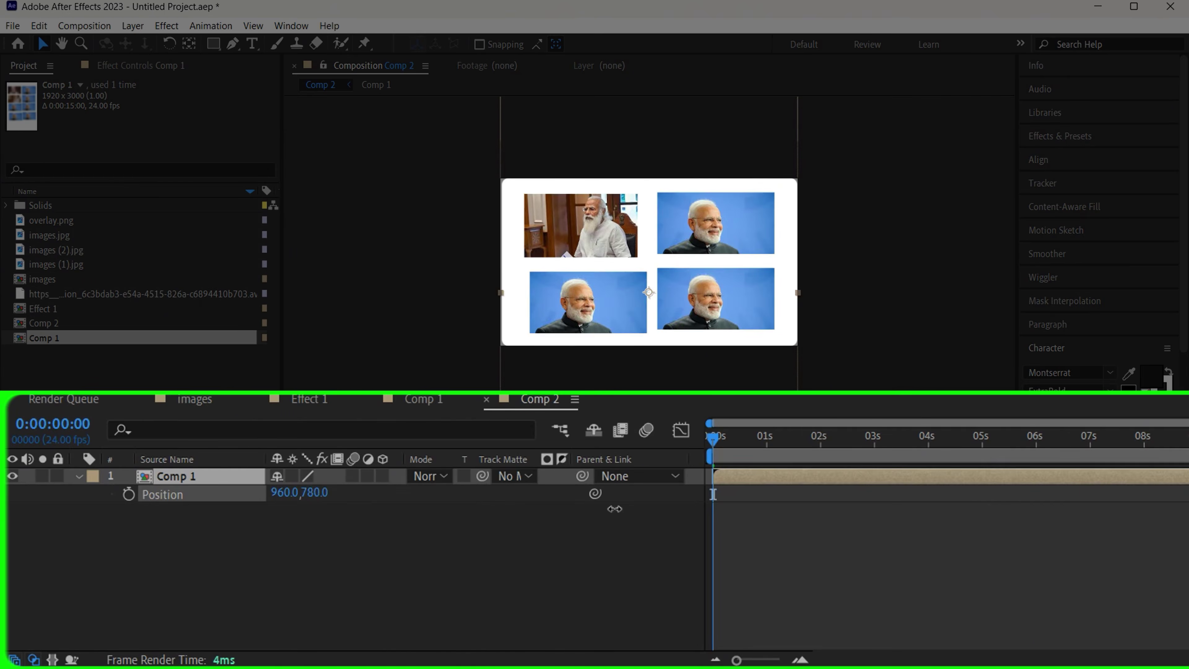
drag(615, 509, 749, 511)
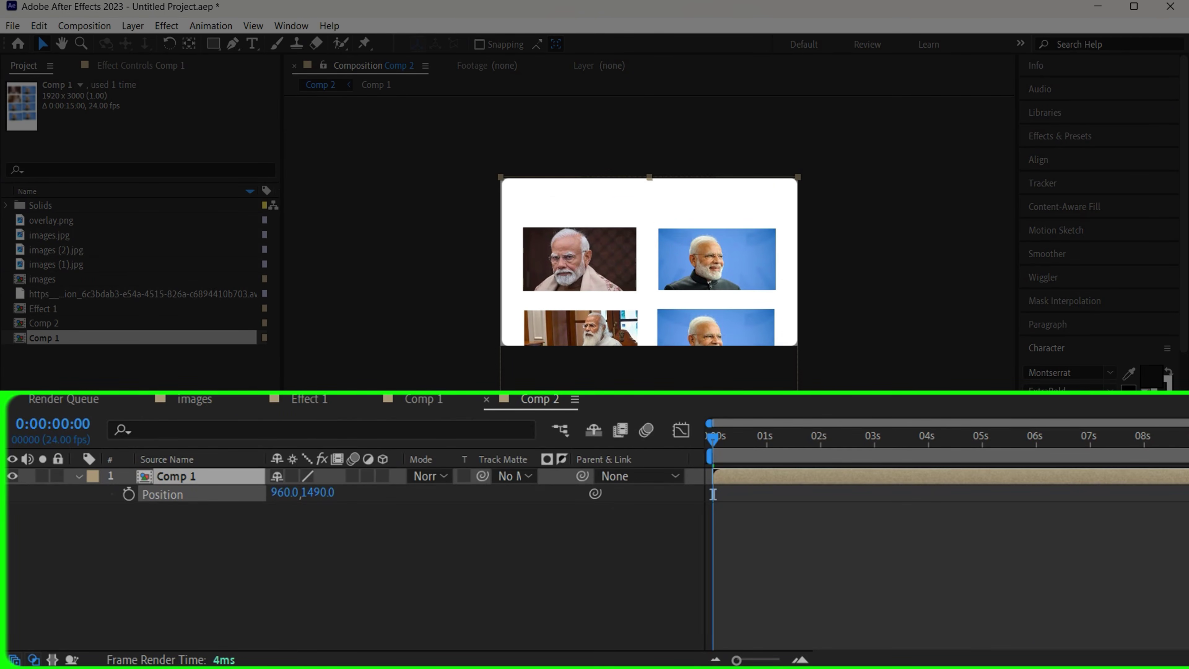
Step: Keyframe Position at 0 s, then at 2:23 try Position Y values 928 and 615
click(129, 495)
drag(716, 445, 877, 450)
click(327, 492)
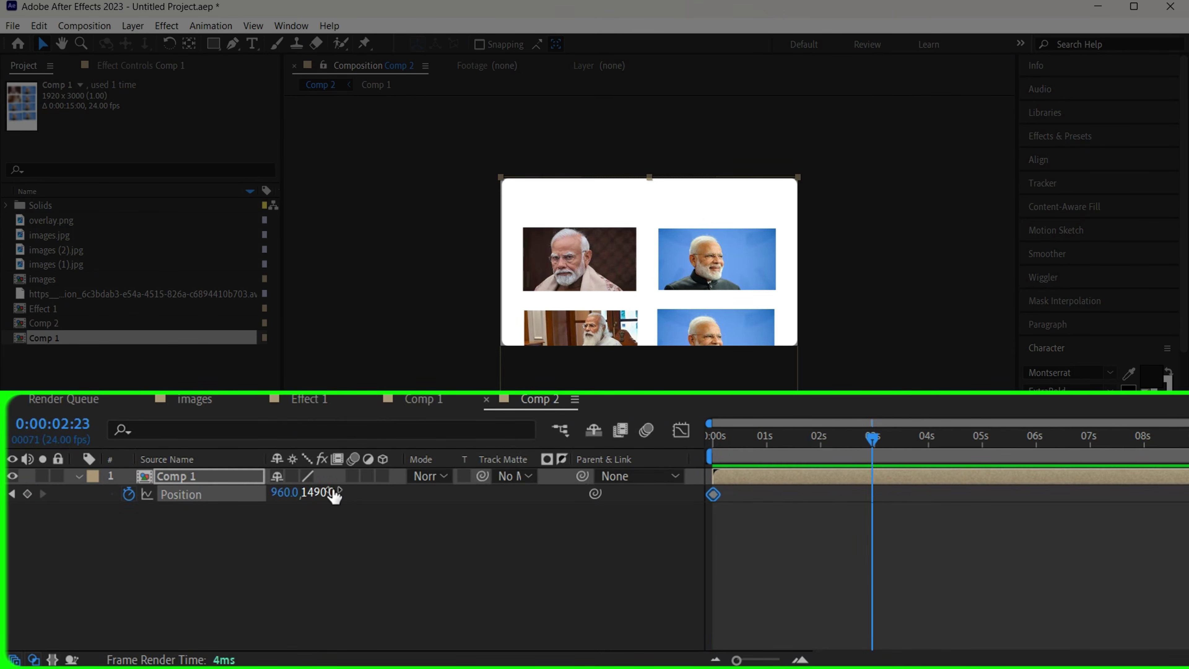
text(928)
key(Return)
click(316, 492)
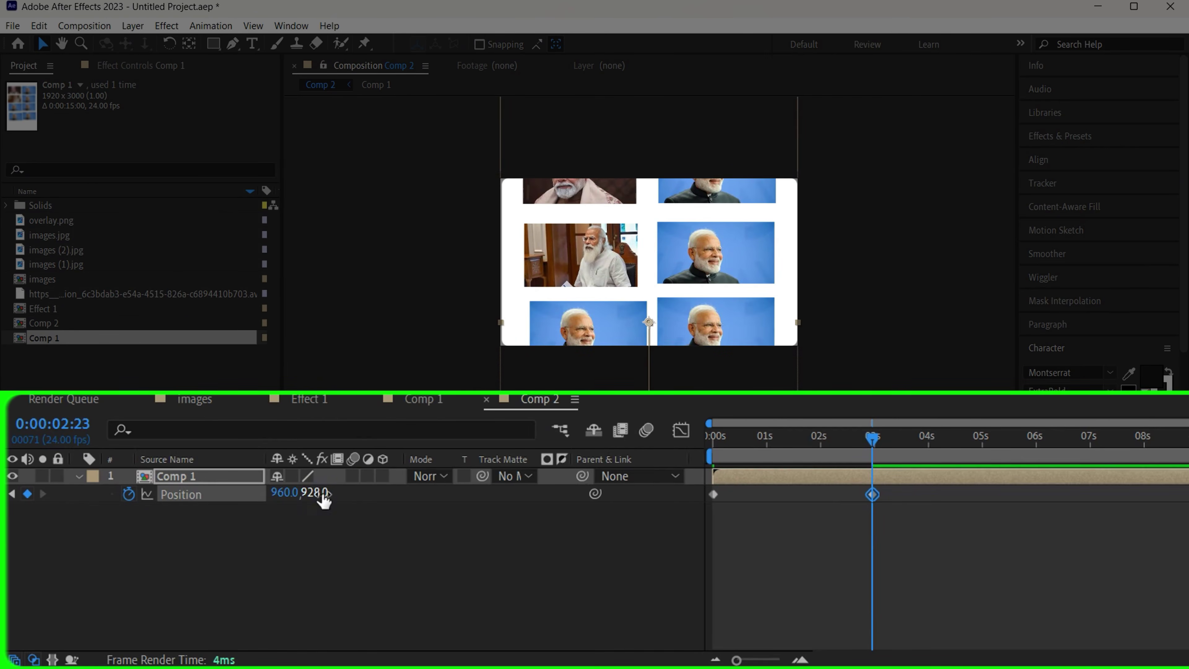
text(615)
key(Return)
Step: Set Position Y to -5 at 2:23 and ease both Position keyframes with F9
click(317, 492)
text(-5)
key(Return)
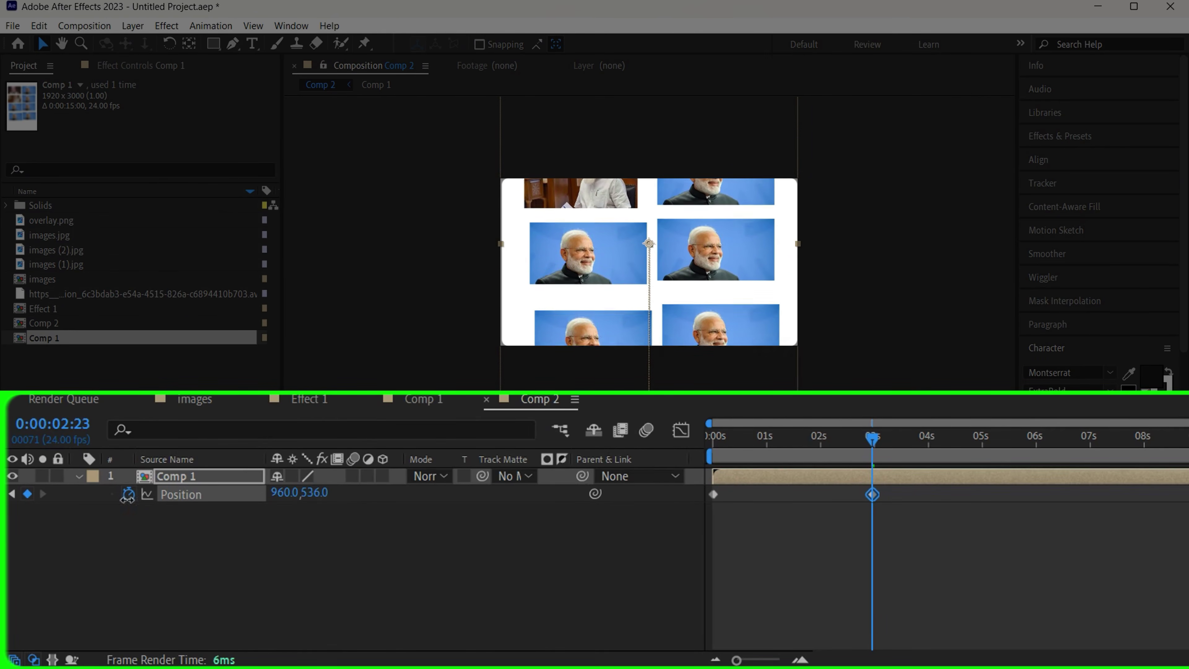
drag(881, 544, 665, 496)
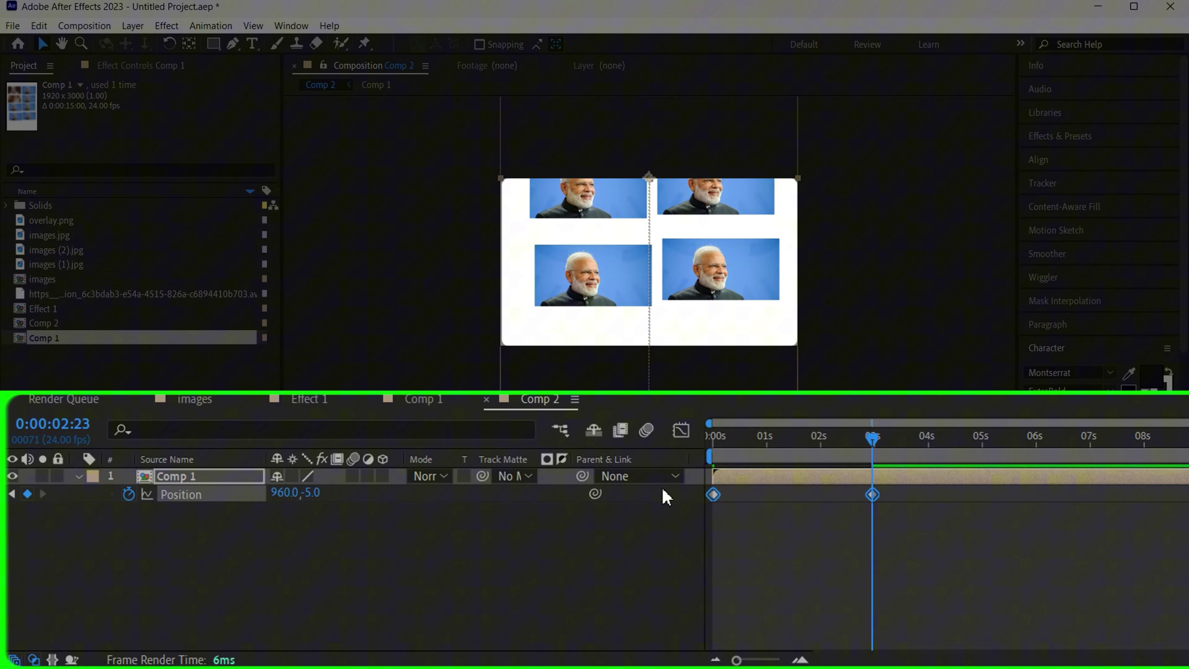
key(F9)
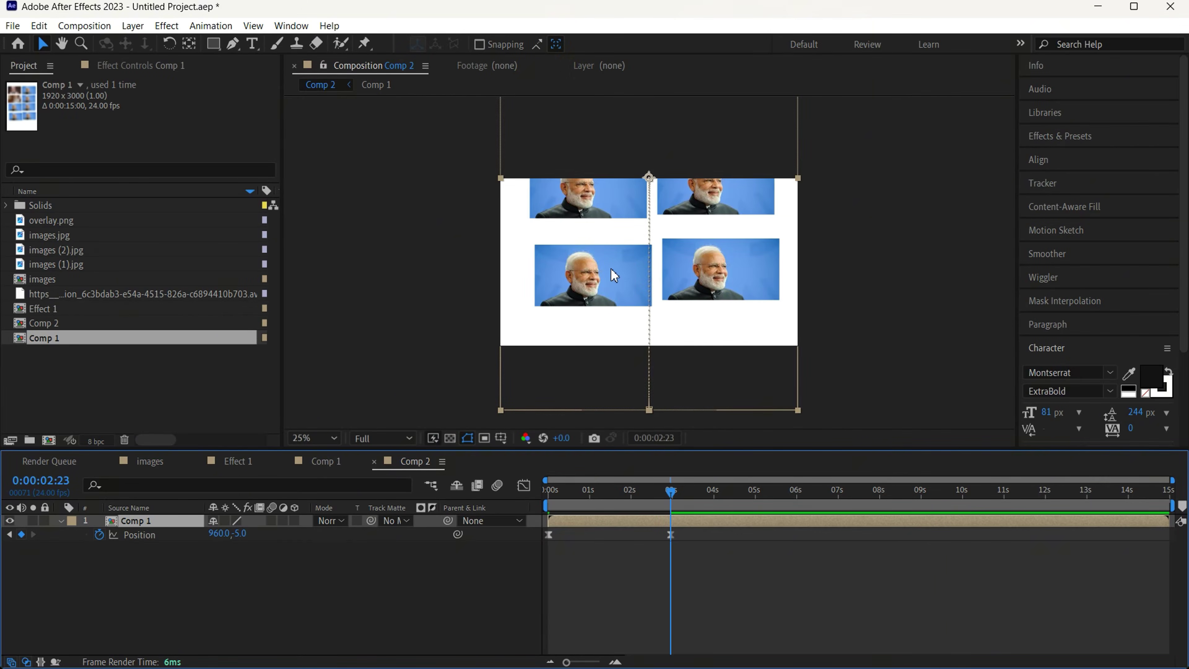
Step: Apply Basic 3D to the photo grid with Swivel -14° and Tilt -9°
key(ctrl+space)
text(basi)
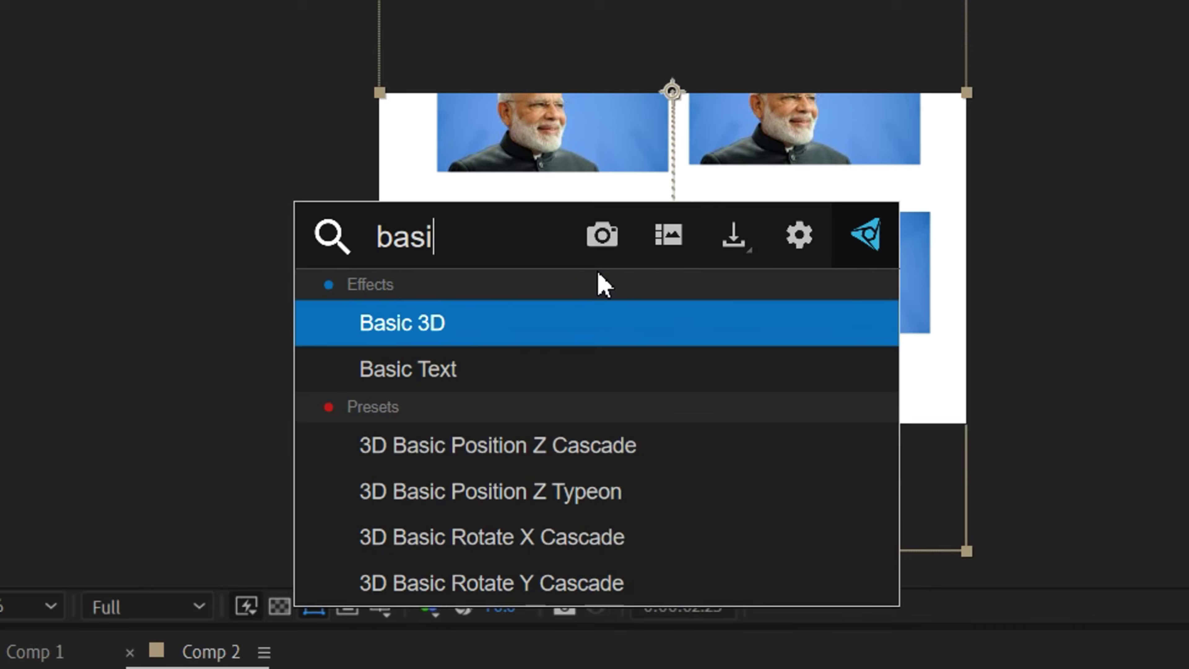
text(c)
key(Return)
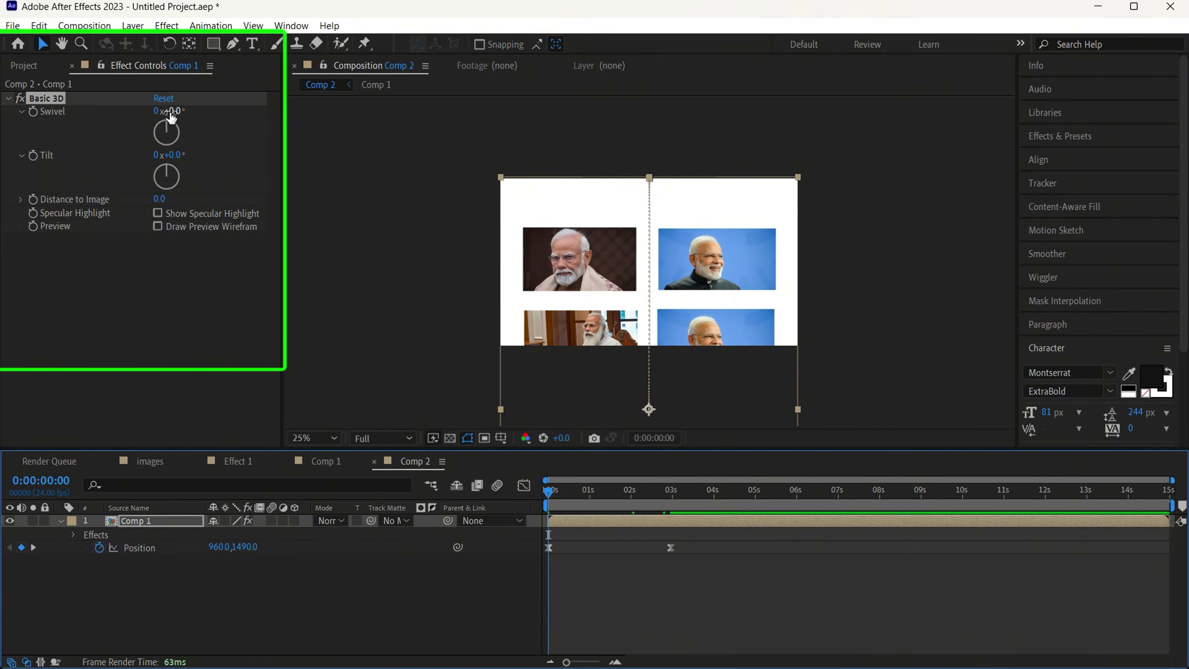
drag(171, 111, 163, 112)
drag(172, 156, 168, 156)
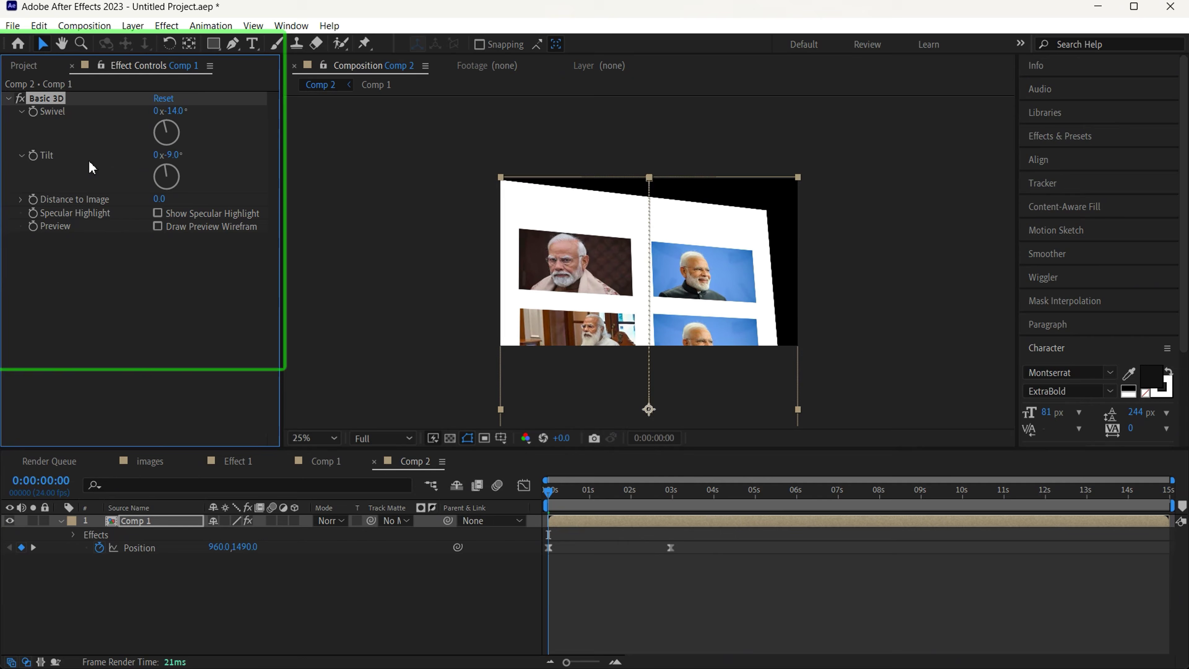
Step: Raise the grid's starting Position and show only Position on the Comp 1 layer
key(p)
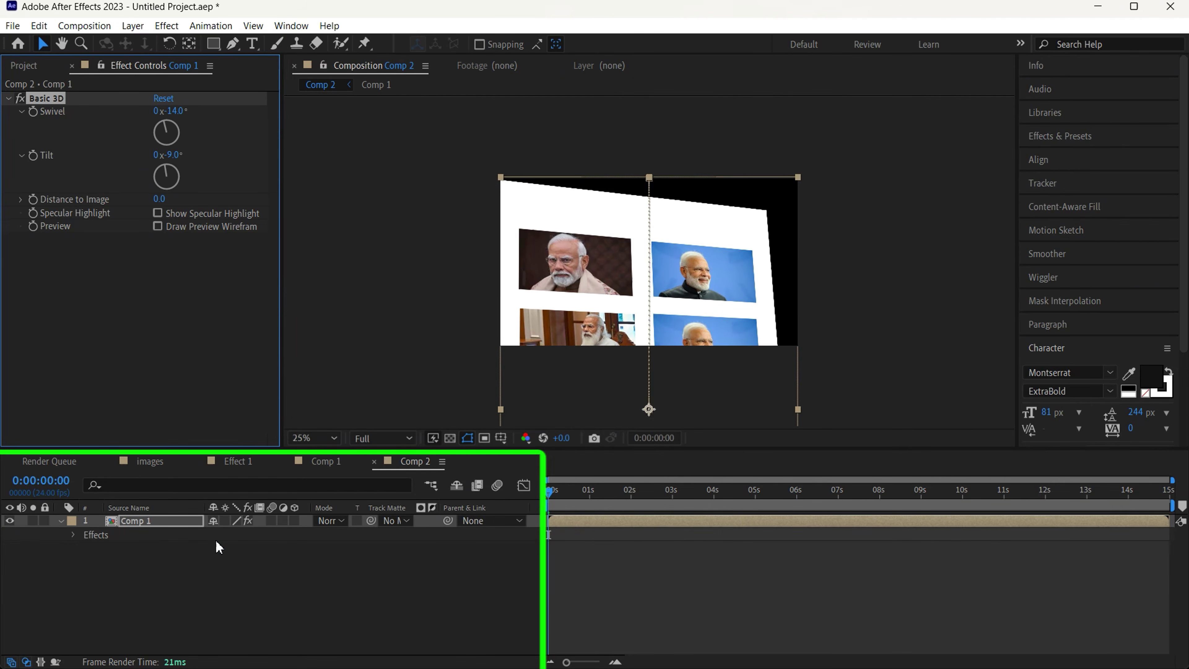
key(p)
drag(244, 552, 63, 562)
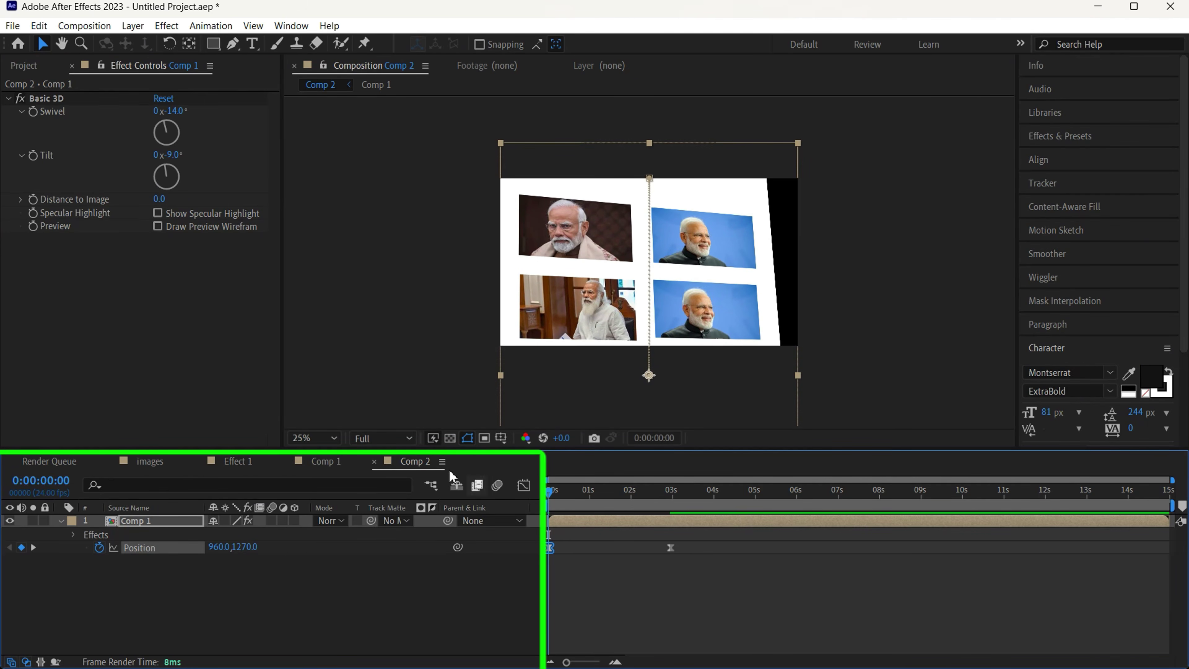
click(152, 524)
key(u)
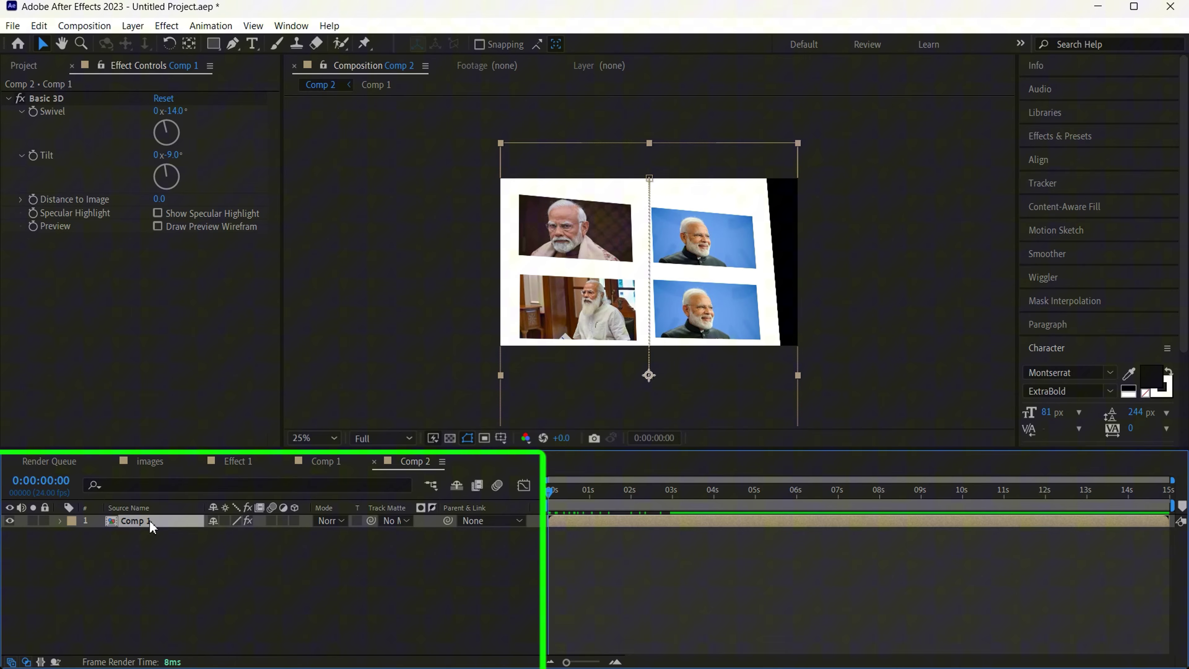
key(p)
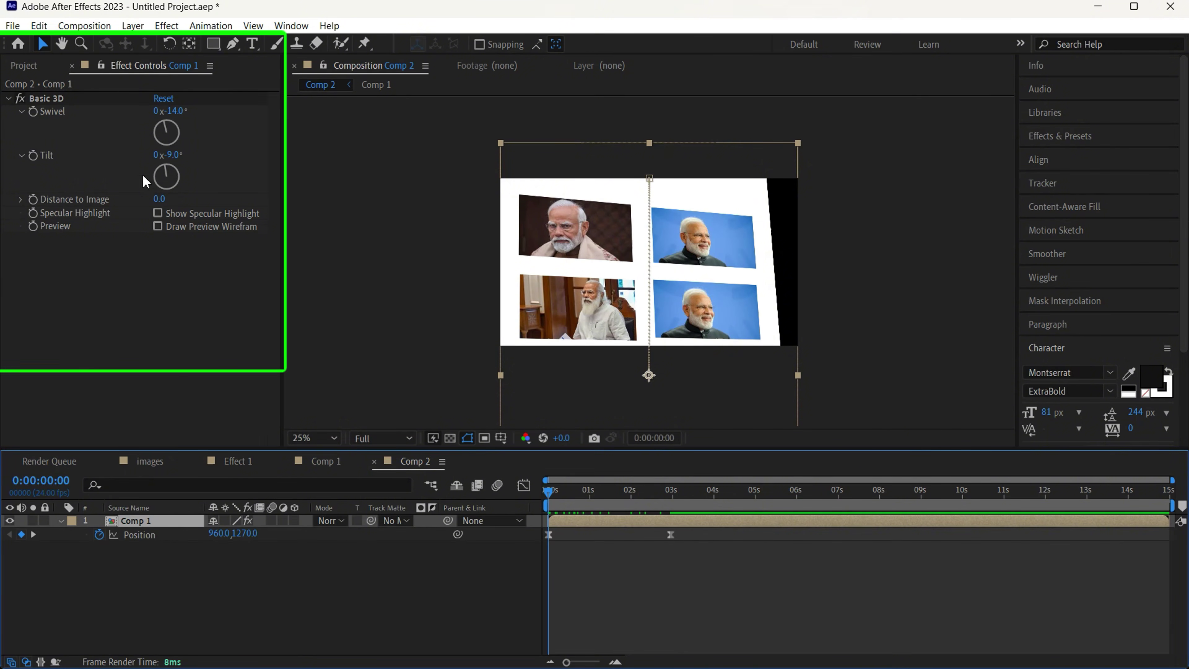
Step: Tilt the grid further back to -44° around 2:22 as it scrolls up
click(37, 120)
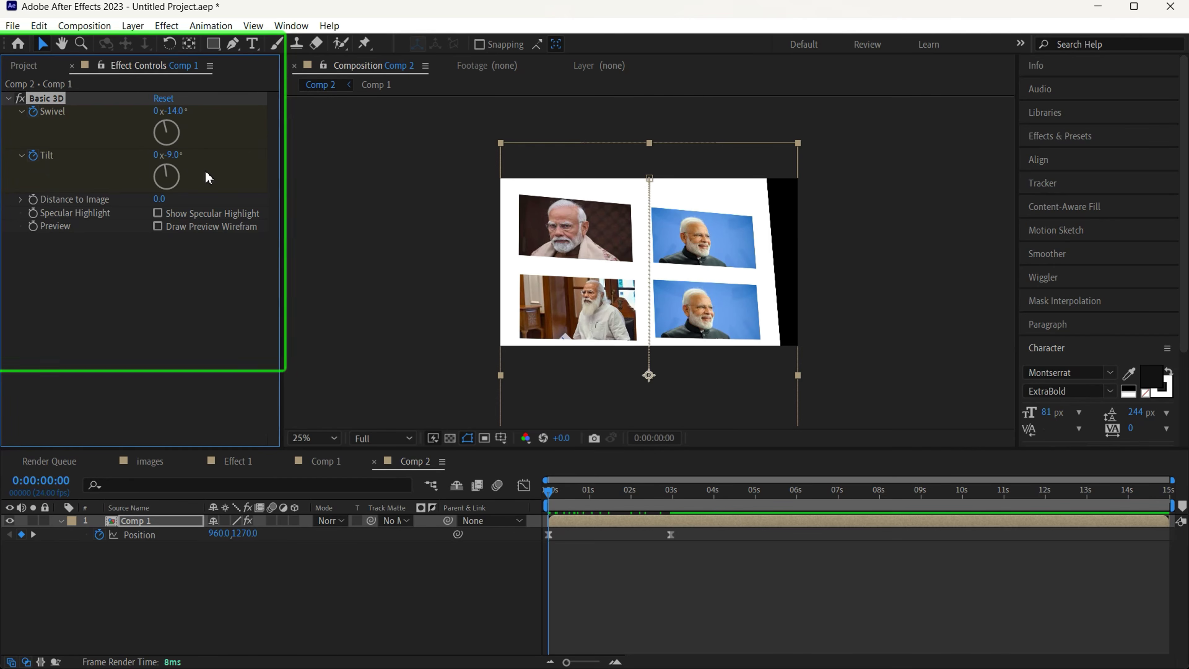
drag(599, 492, 672, 502)
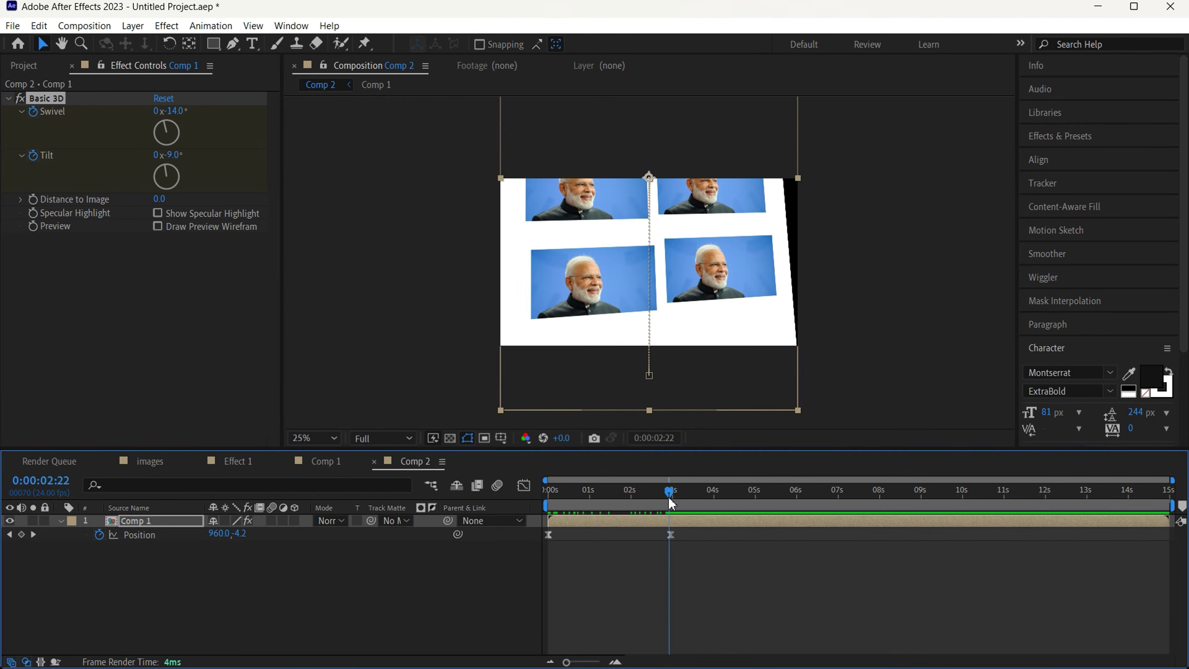
drag(169, 174, 168, 123)
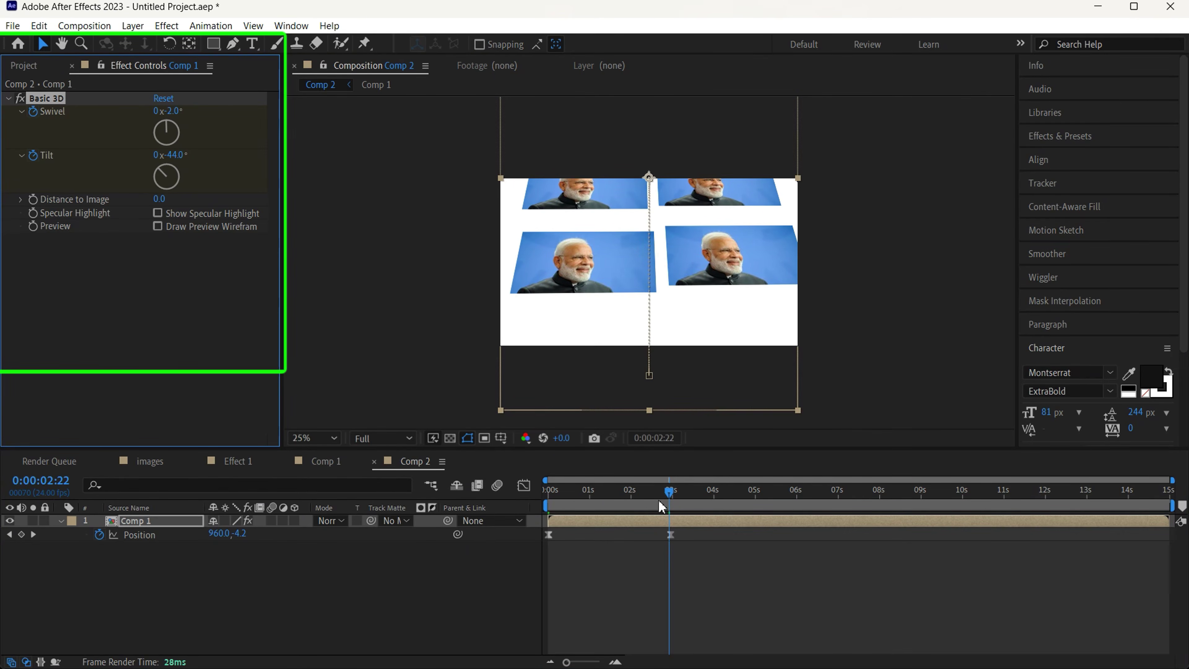
Step: Scale the Comp 1 layer to 108% at the start and redisplay its Position keyframes
key(Home)
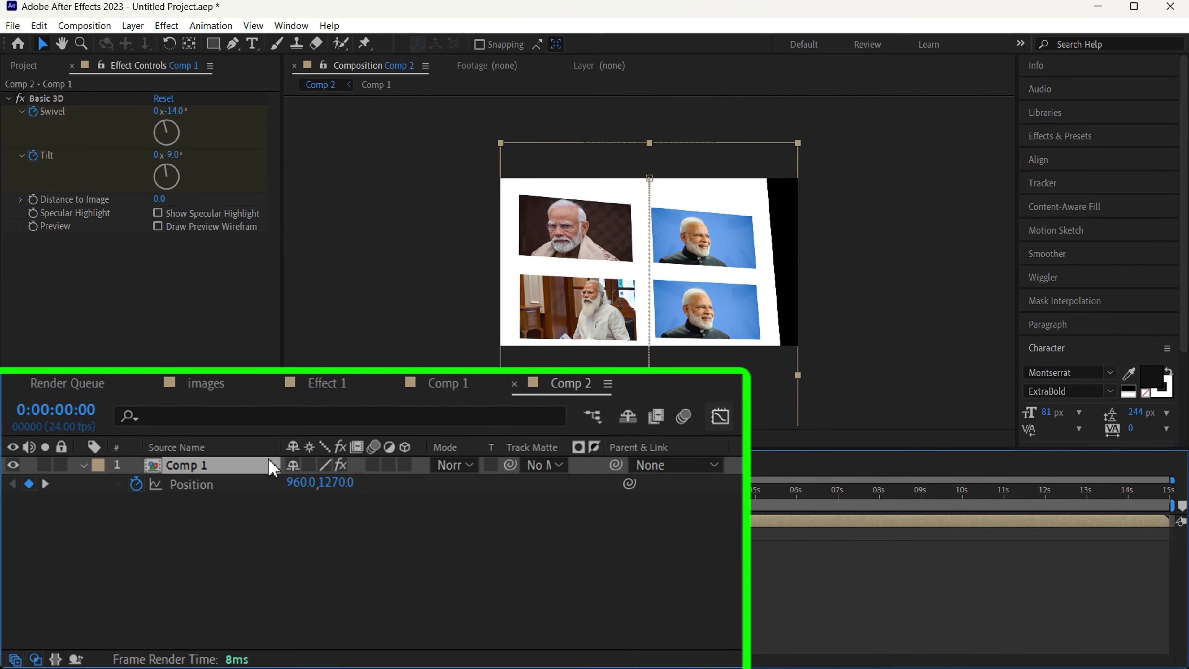
key(s)
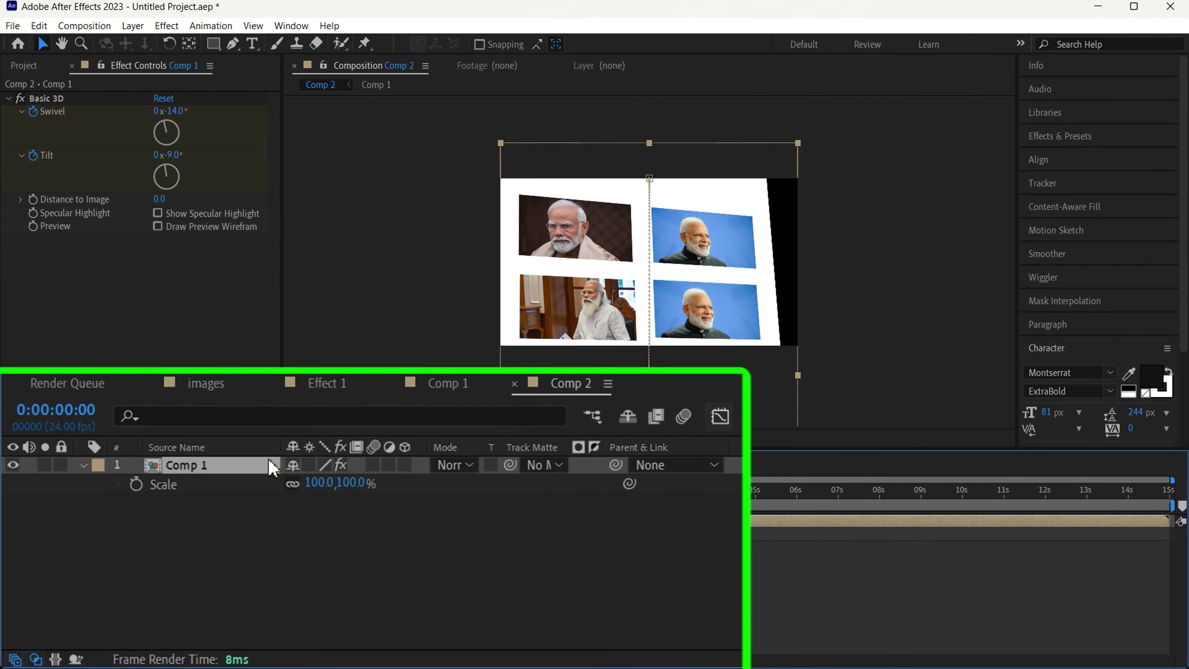
mouse_move(347, 483)
mouse_down()
mouse_move(360, 486)
mouse_move(323, 487)
mouse_move(365, 487)
mouse_up()
key(alt+shift+p)
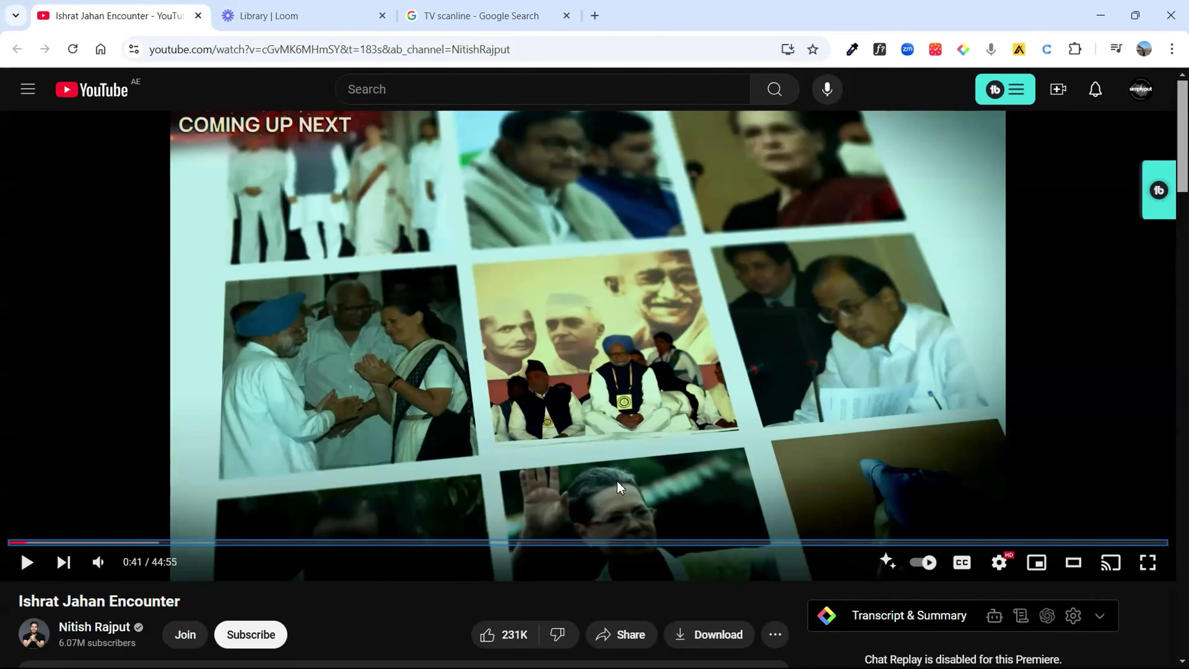
Step: Rewind the reference clip five seconds, pause at 0:41, then return to Comp 1
key(Left)
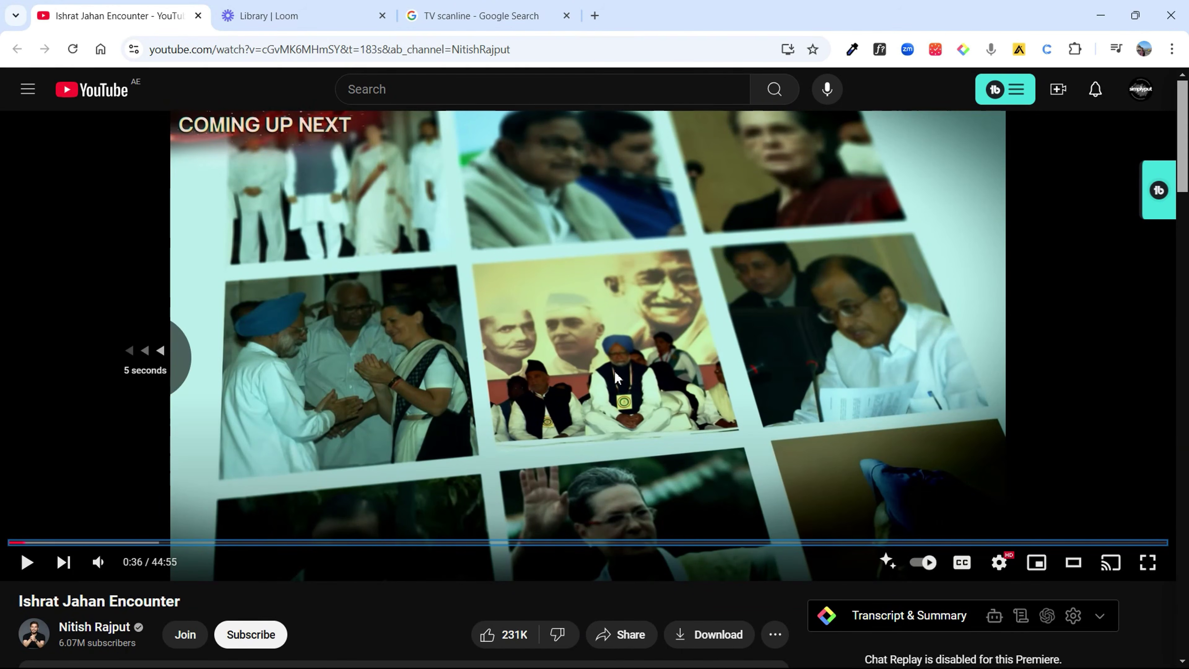
click(586, 370)
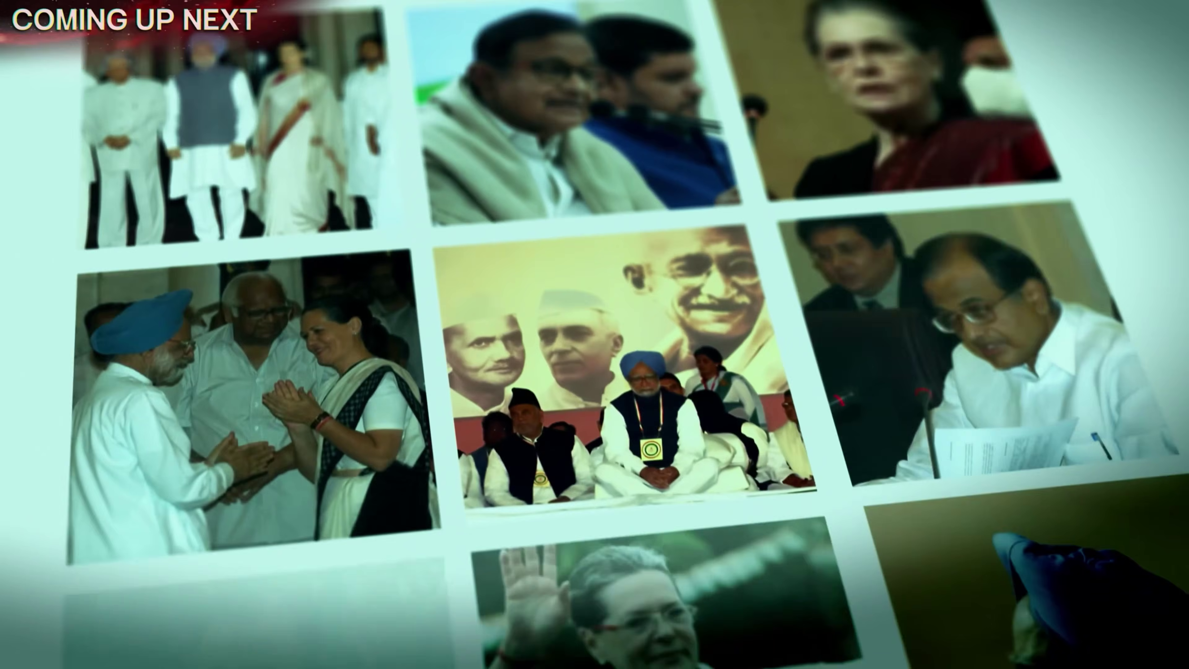
click(761, 408)
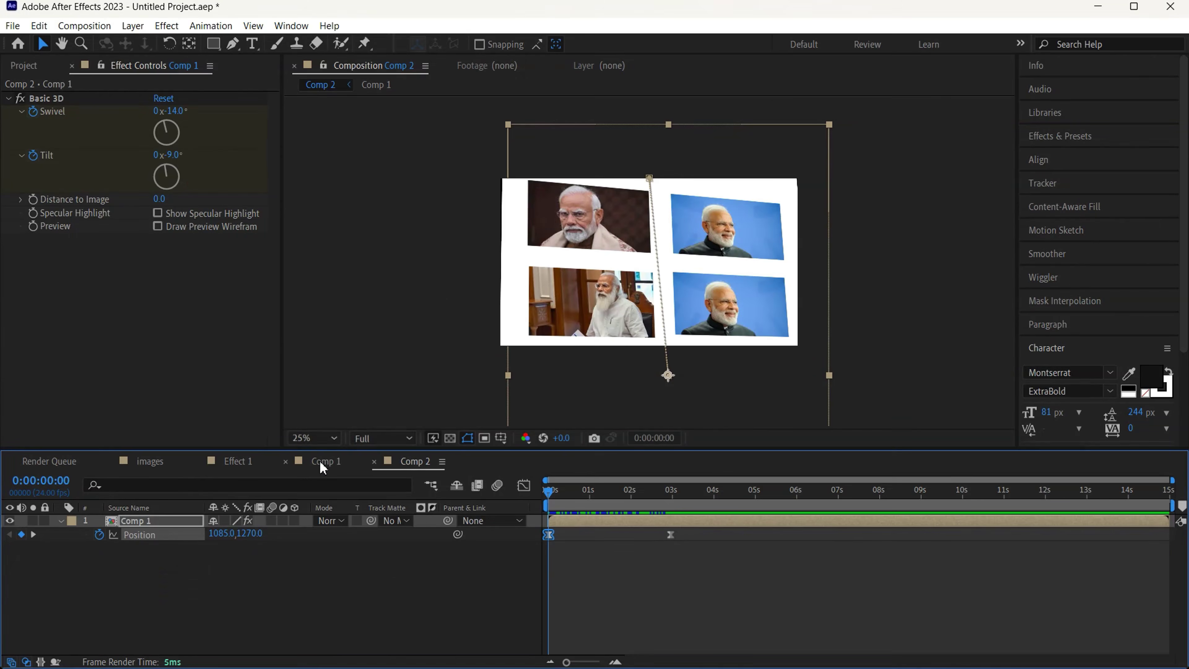
click(320, 460)
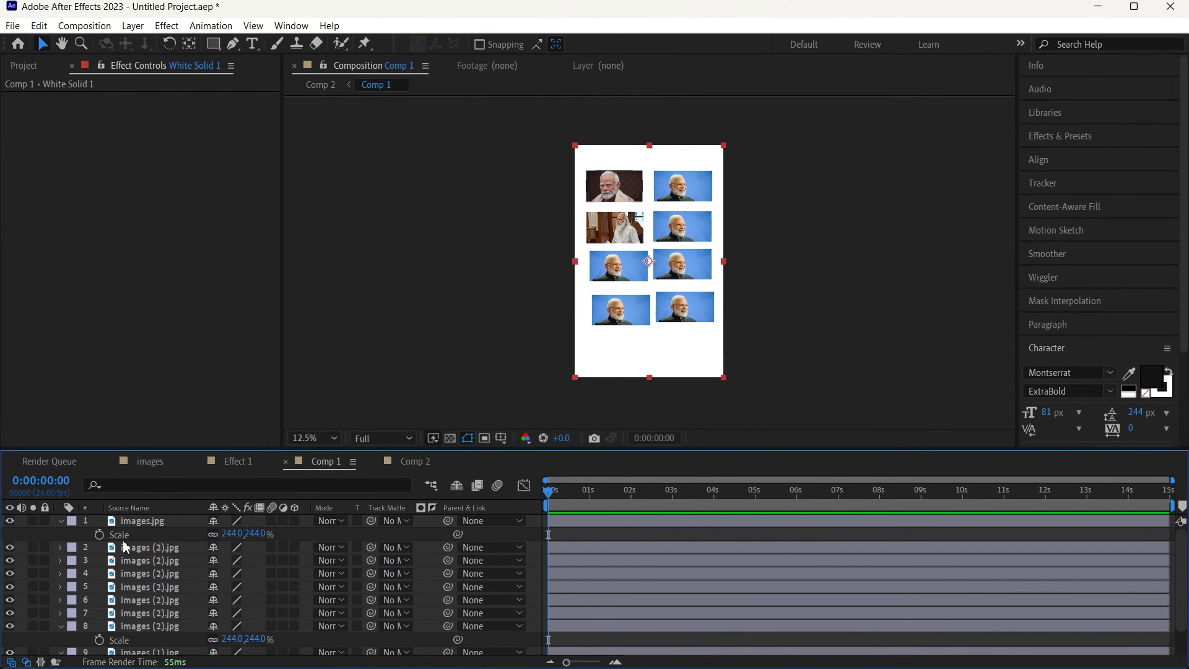
Step: Fade images.jpg in from 0% to 100% opacity over the first nine frames
click(202, 524)
key(t)
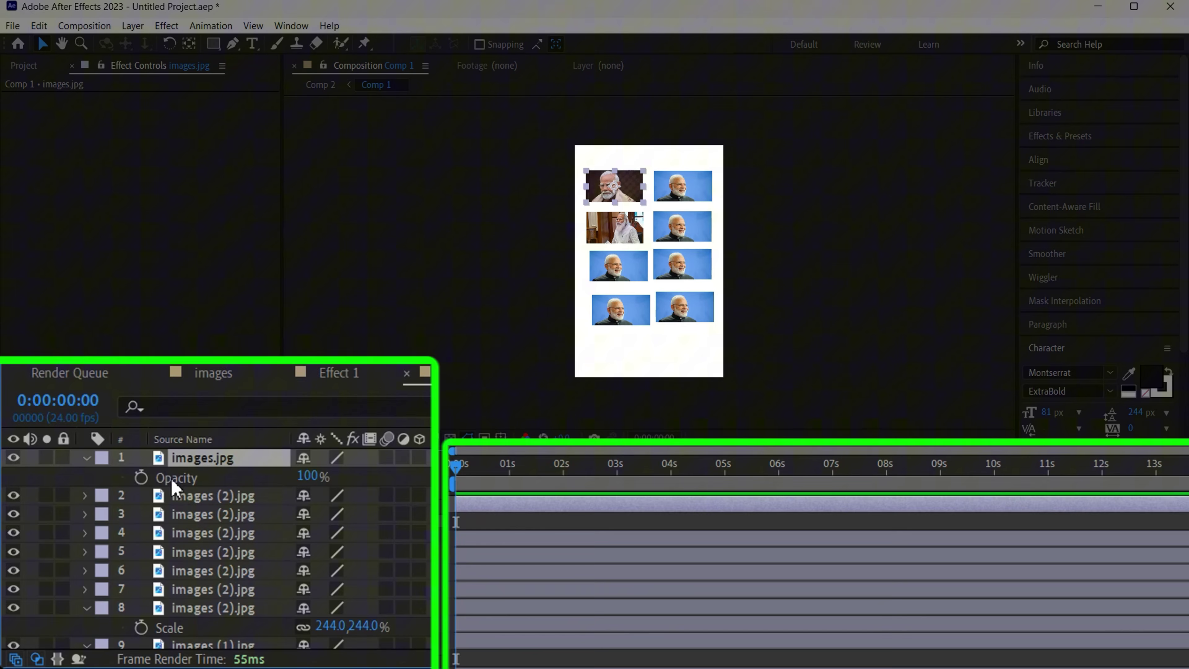
click(140, 477)
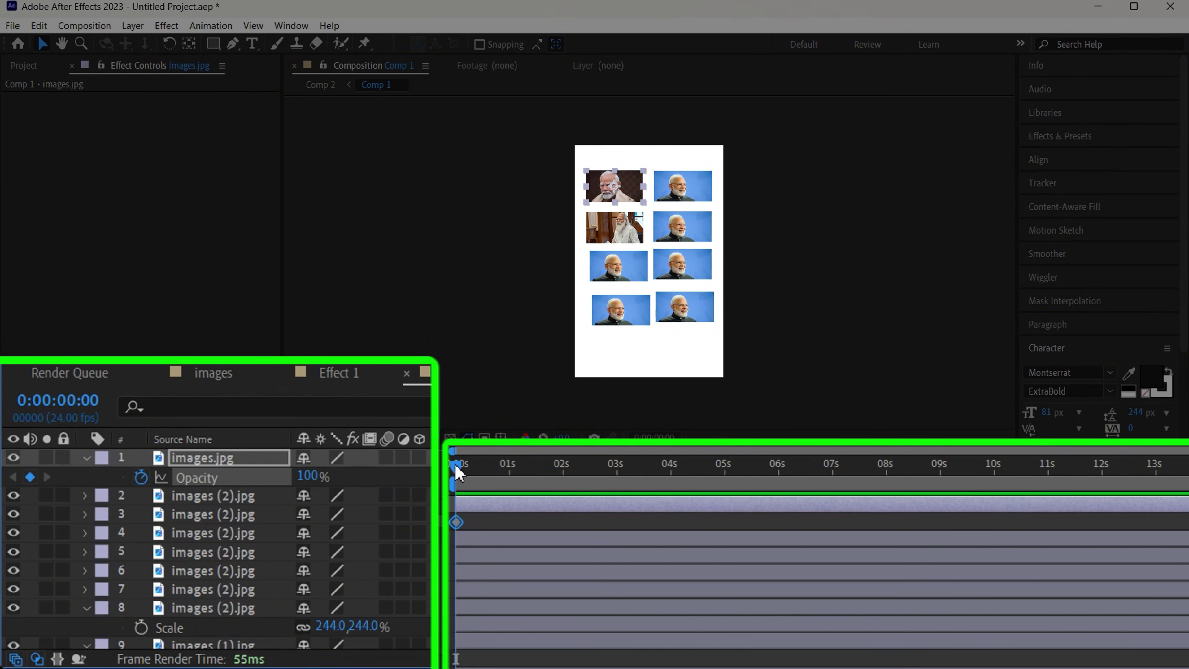
drag(456, 471, 477, 474)
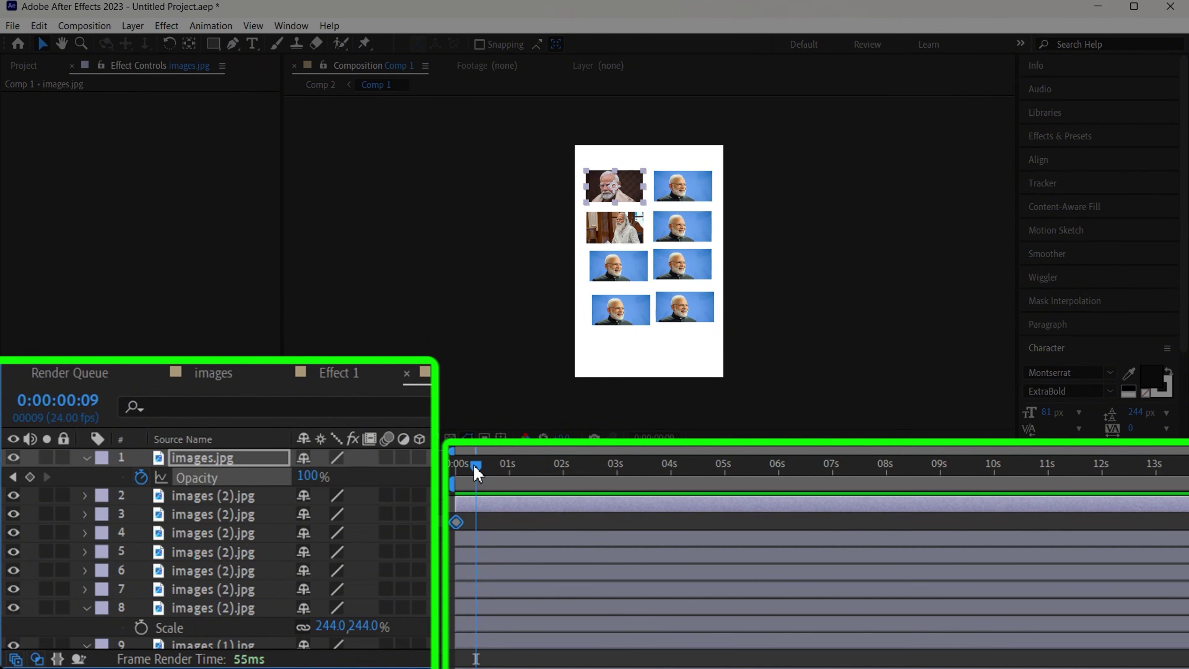
click(30, 477)
key(Home)
drag(304, 476, 138, 477)
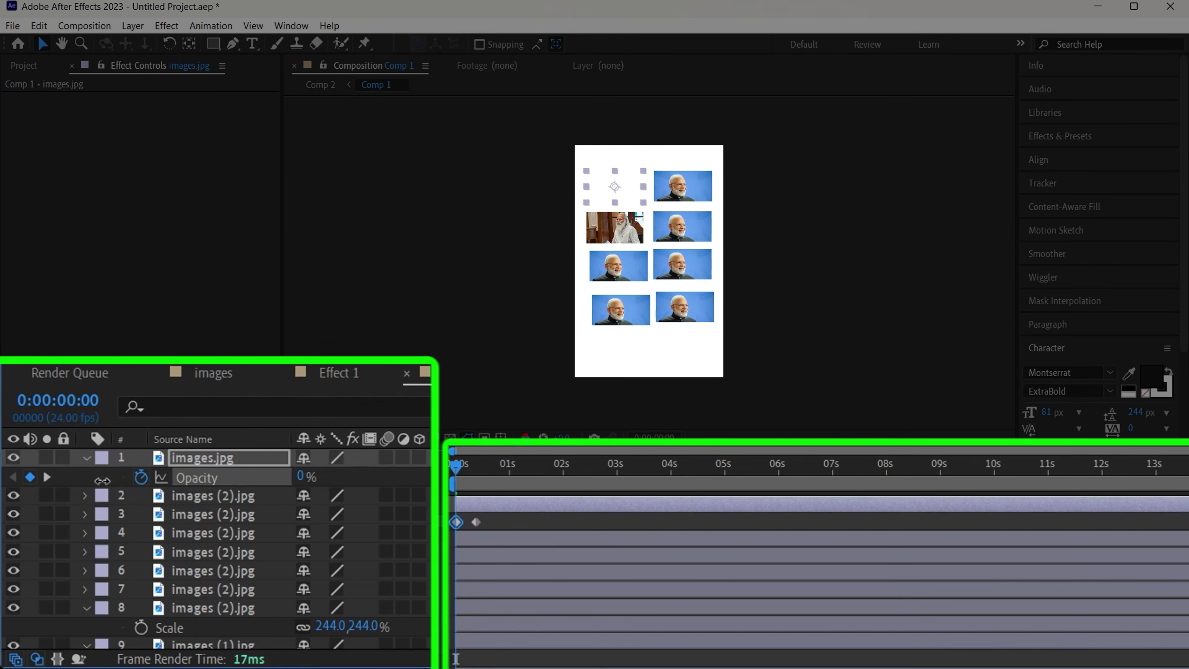
drag(455, 473, 478, 476)
Step: Fade the second image in from 1% to 100% opacity a few frames later
key(ctrl+Down)
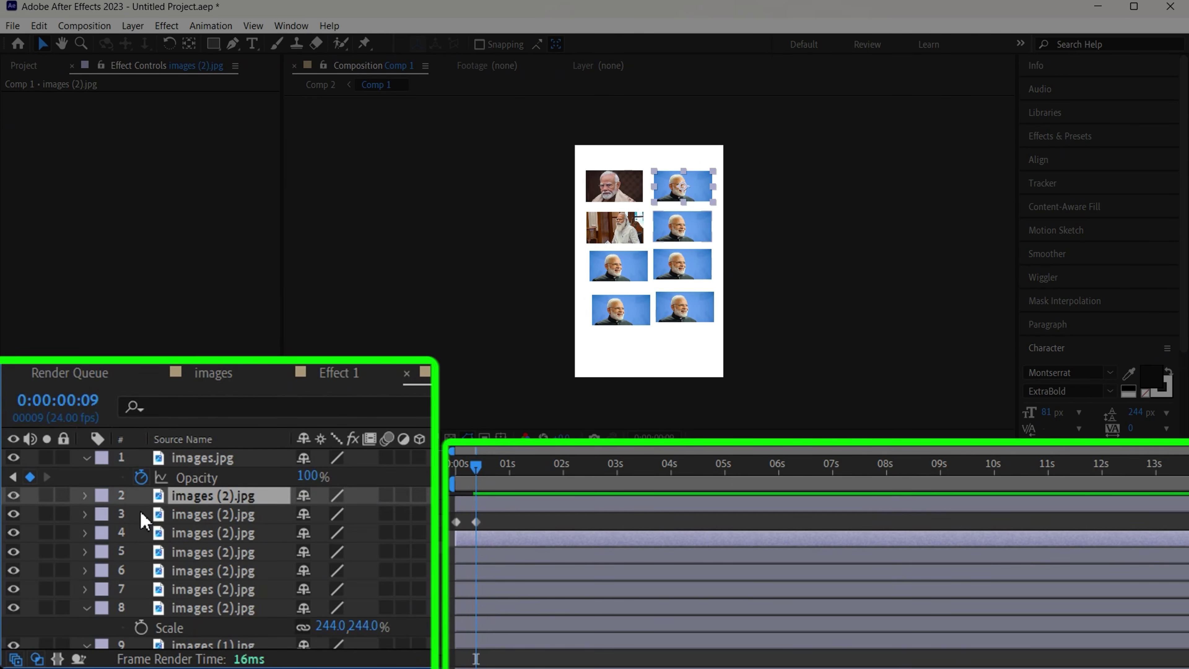
key(alt+shift+t)
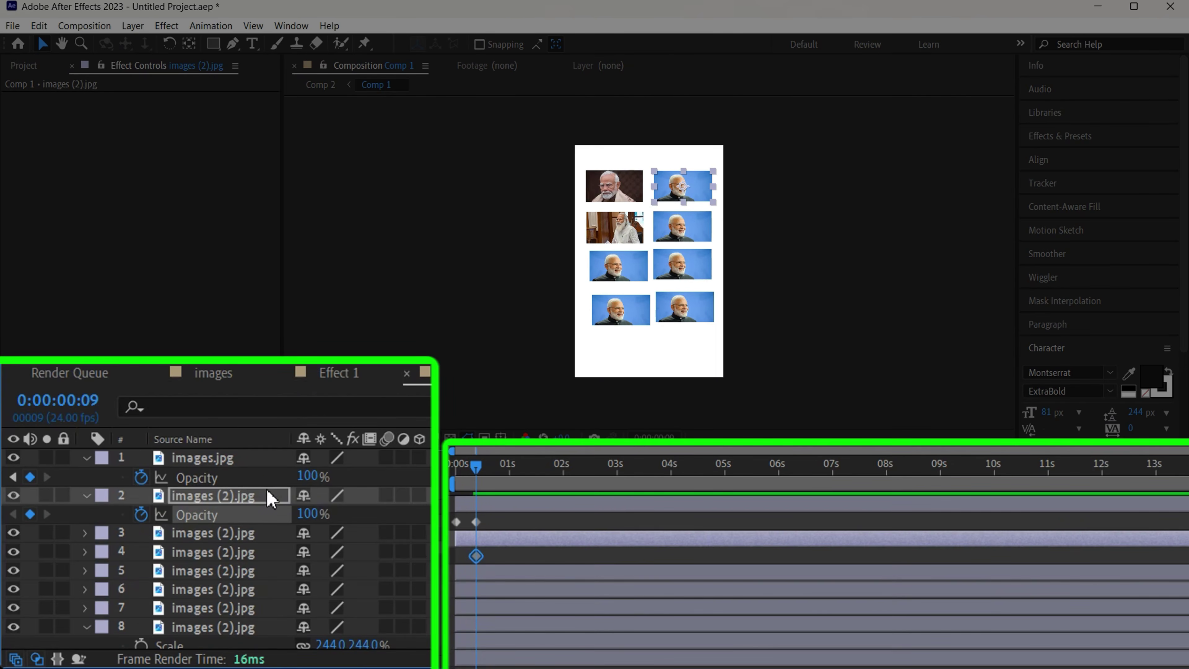
click(309, 515)
text(1)
key(Return)
drag(474, 469, 490, 476)
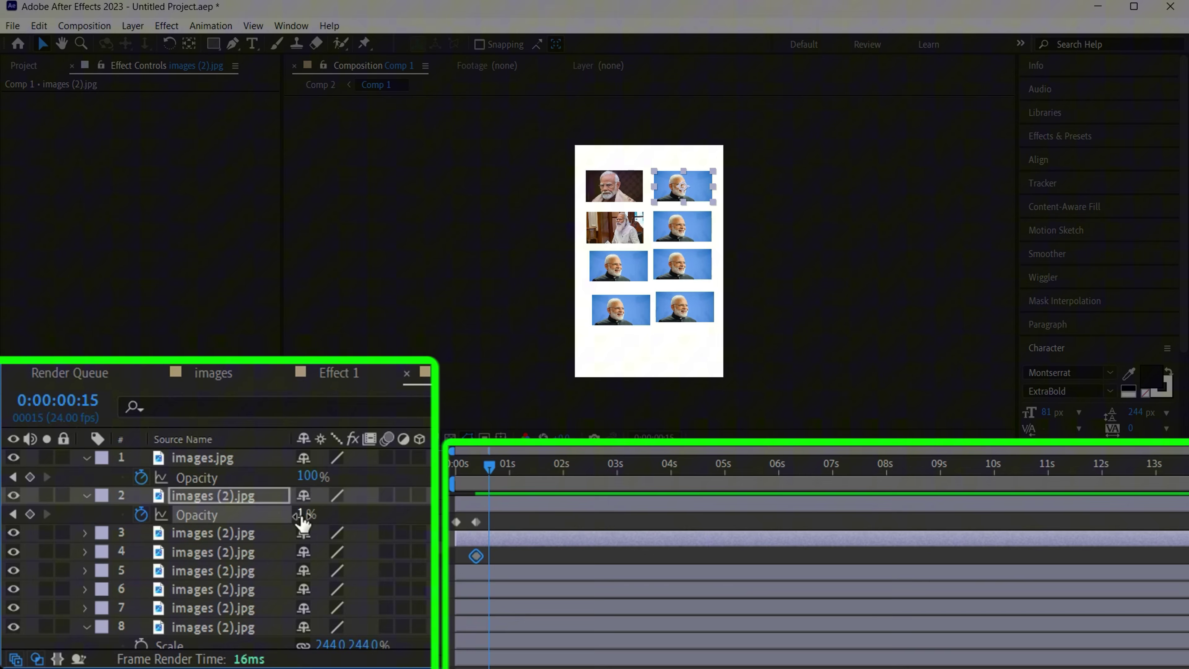
click(307, 515)
text(100)
key(Return)
mouse_move(489, 469)
mouse_down()
mouse_move(449, 487)
mouse_move(506, 481)
mouse_up()
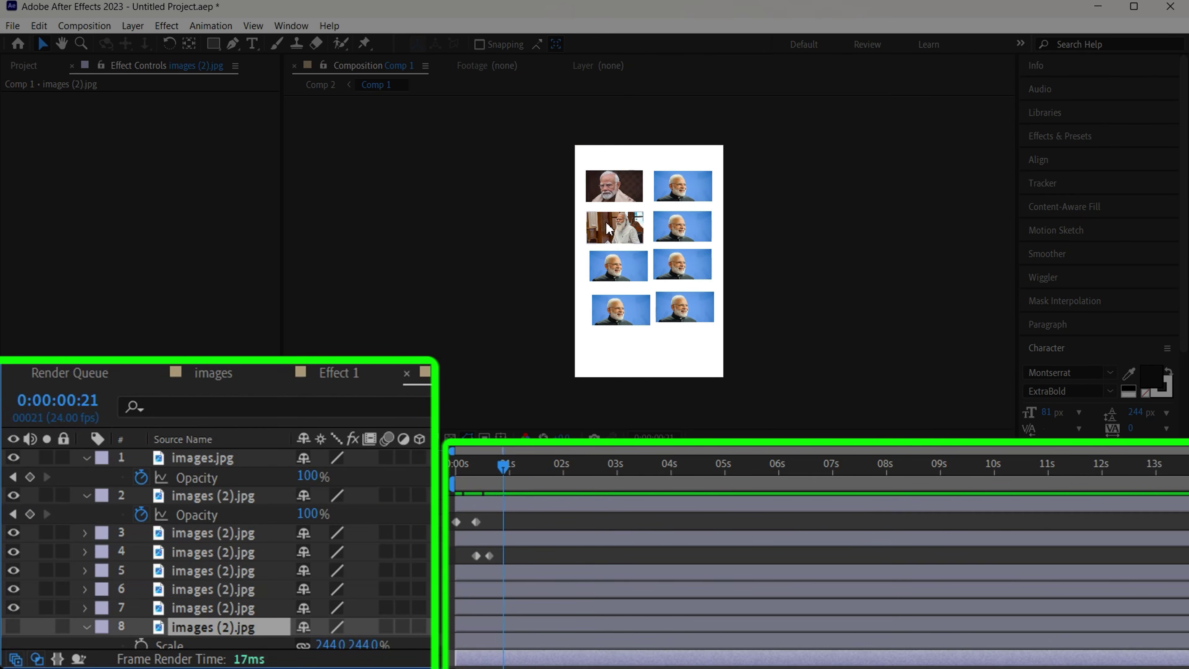
click(682, 228)
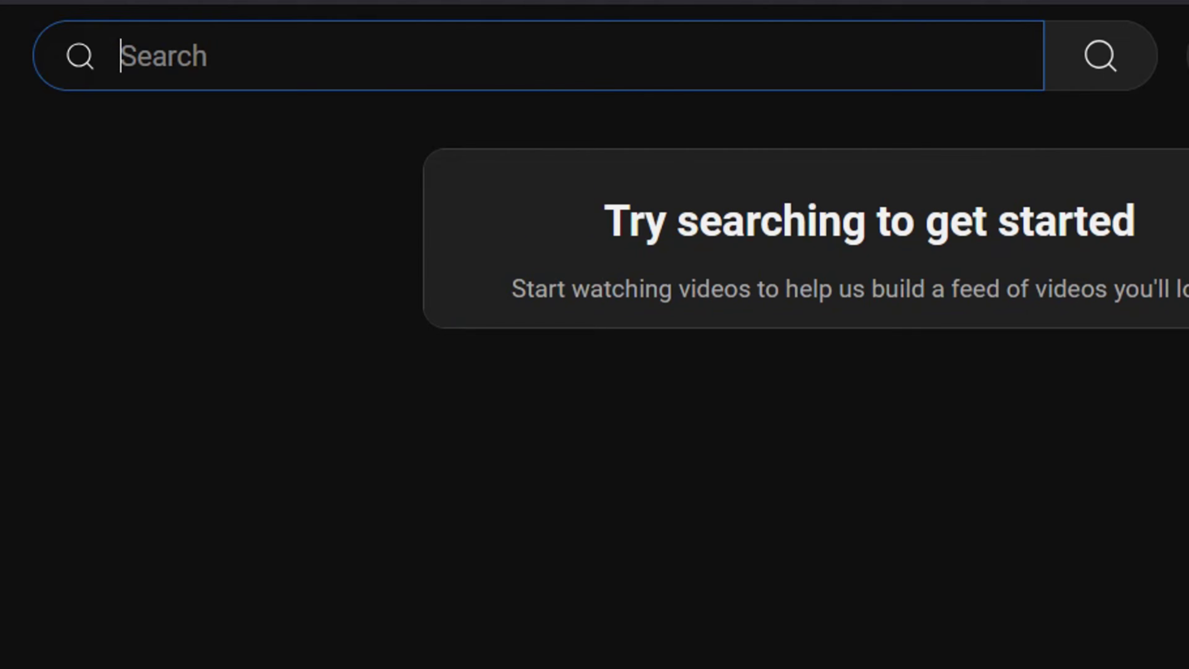
text(clearing cloud )
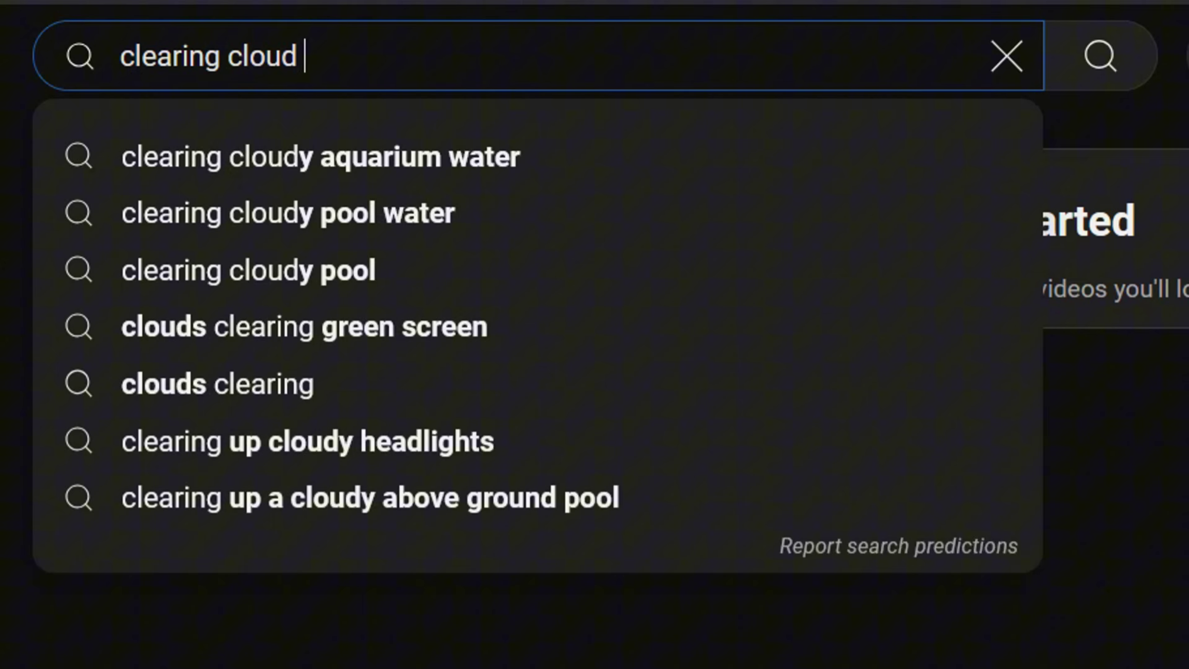
text(overlays)
key(Return)
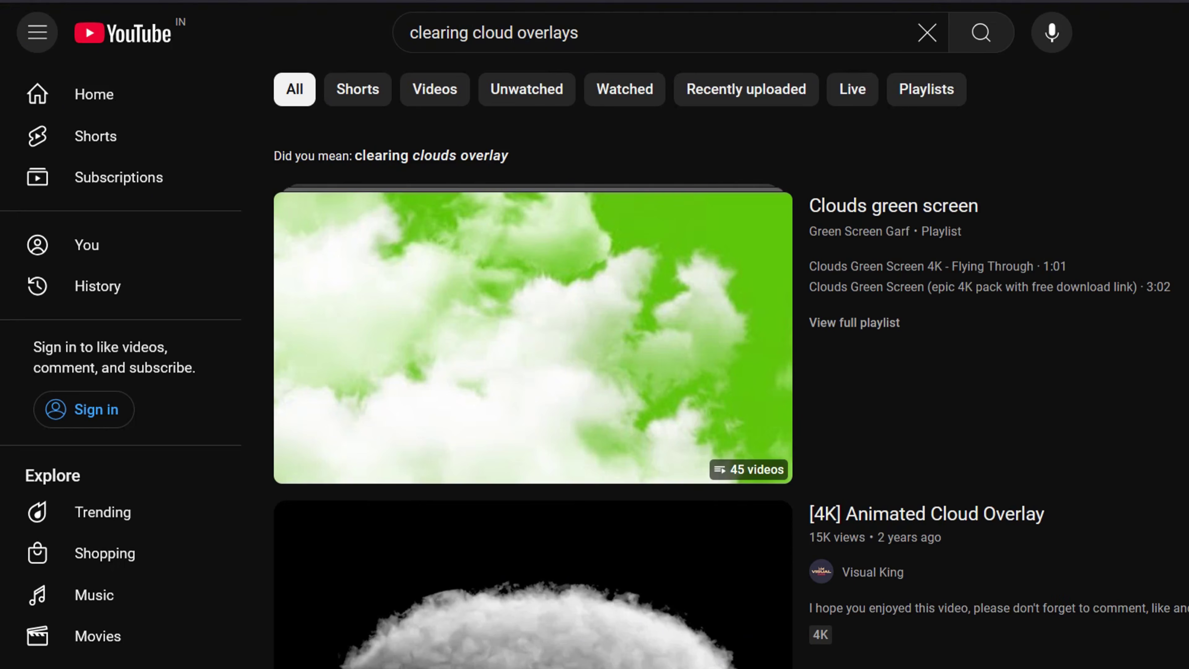
scroll(533, 375, down, 10)
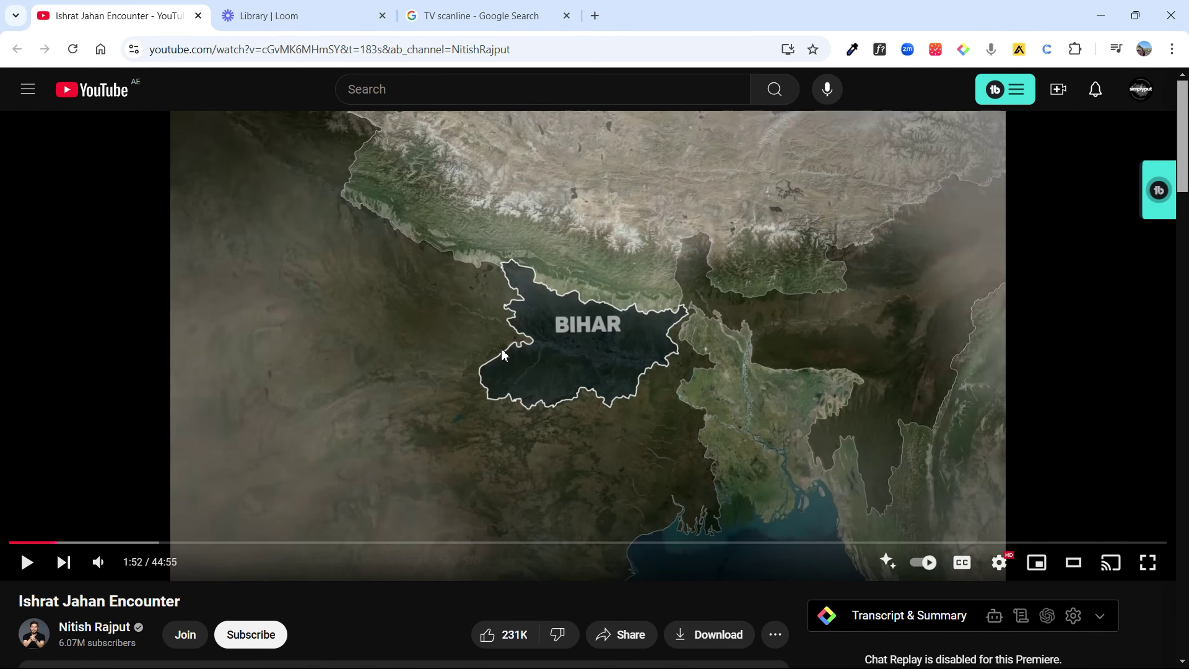
Step: Play the reference video, pause on the Khagaul frame, exit fullscreen, and pause again at 1:55
click(628, 404)
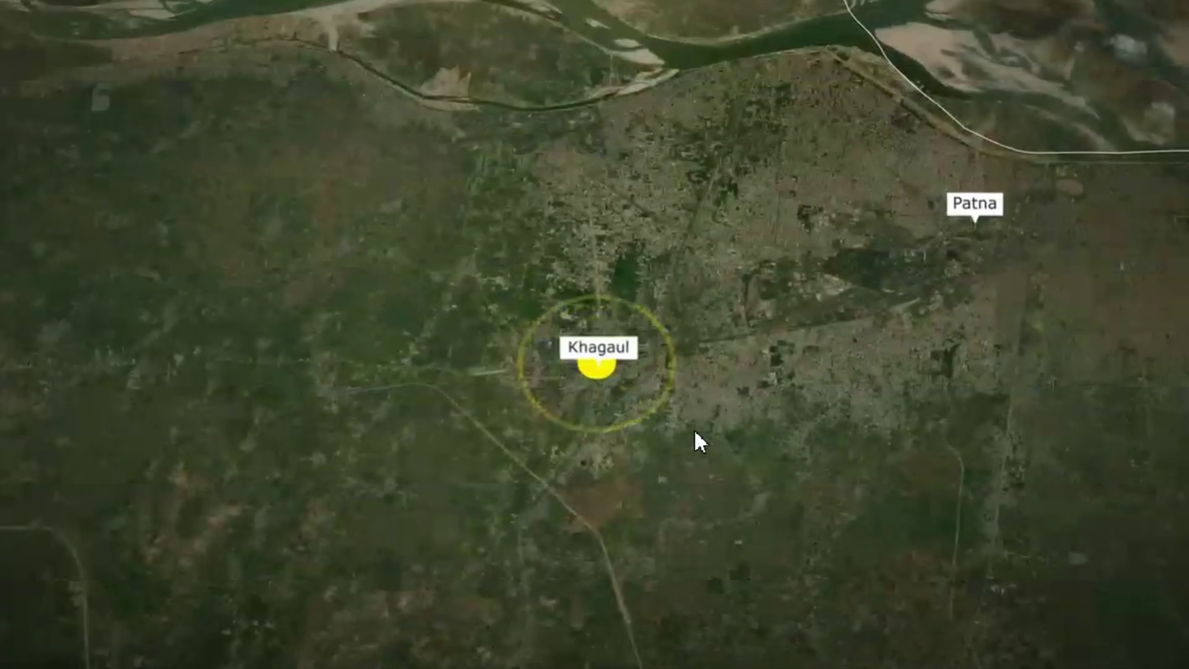
click(695, 441)
key(Escape)
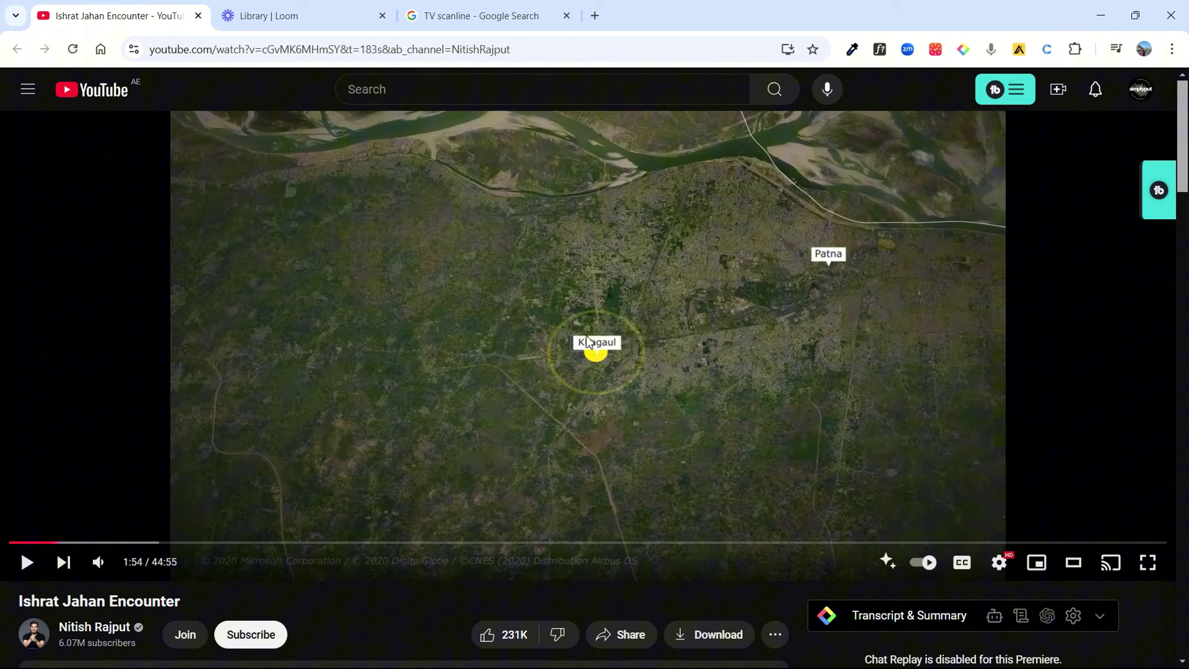
click(602, 371)
click(863, 166)
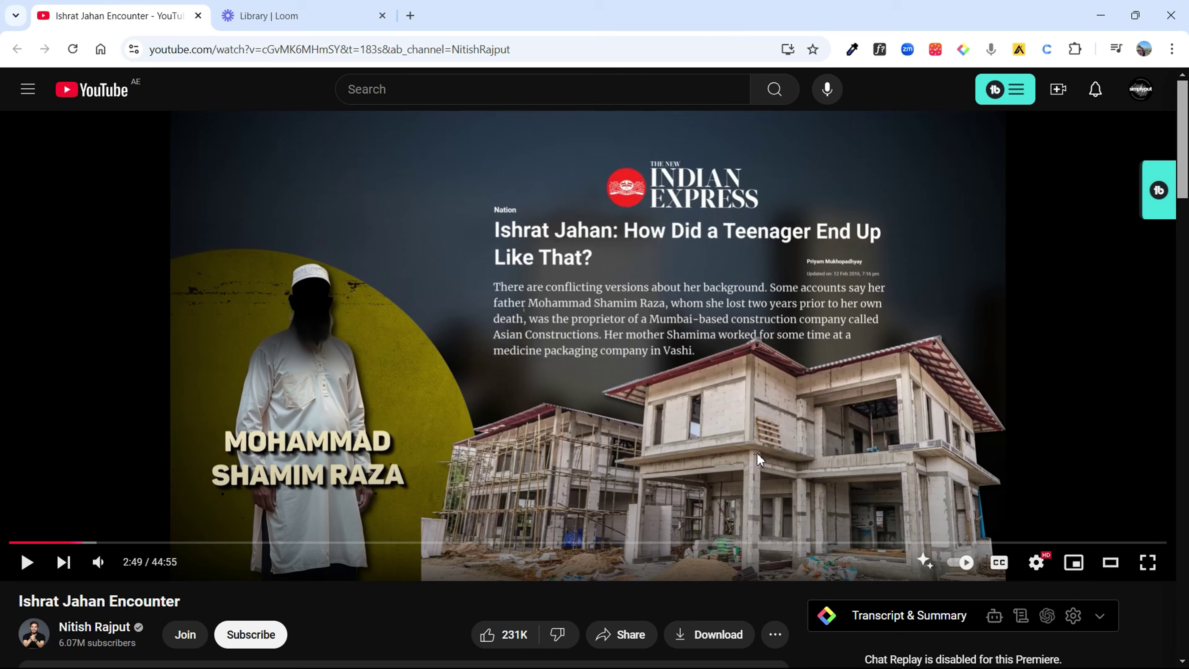
Step: Step the reference video back and forward to the newspaper frame, then pause at 2:52
key(Left)
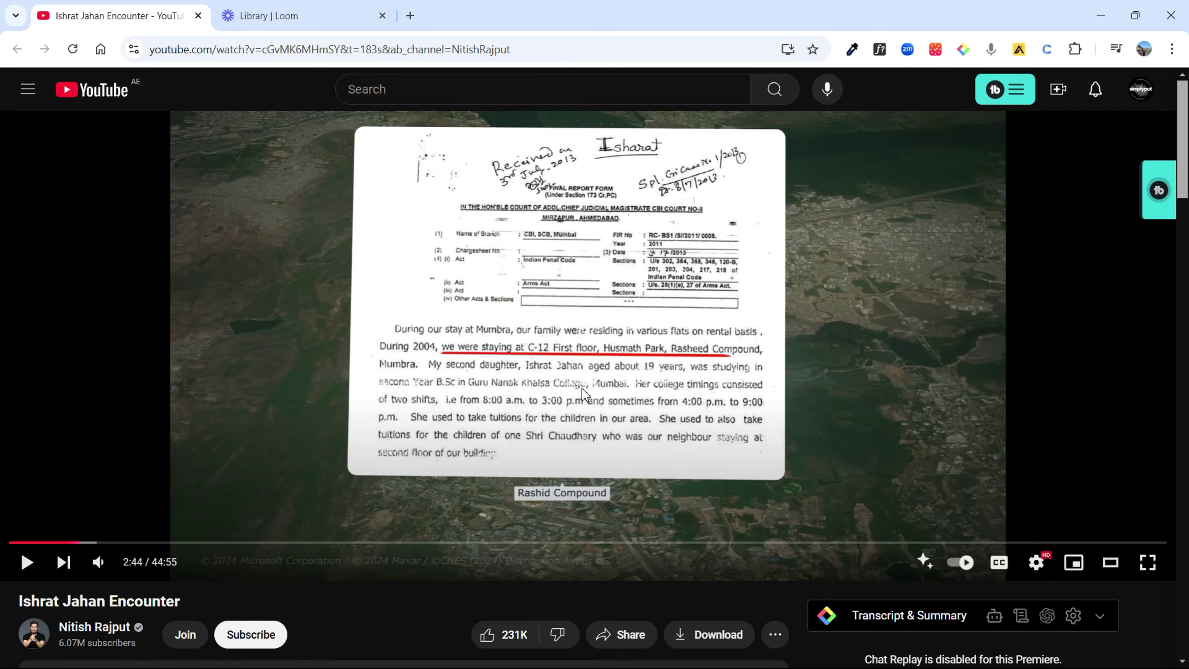
key(Right)
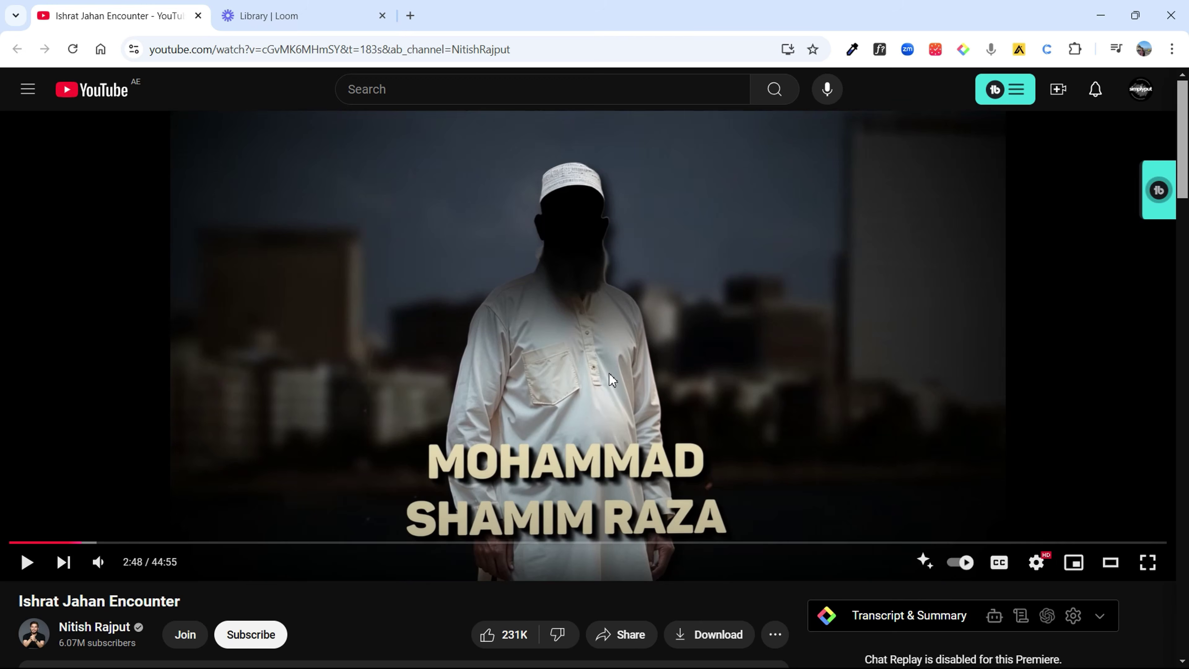
key(k)
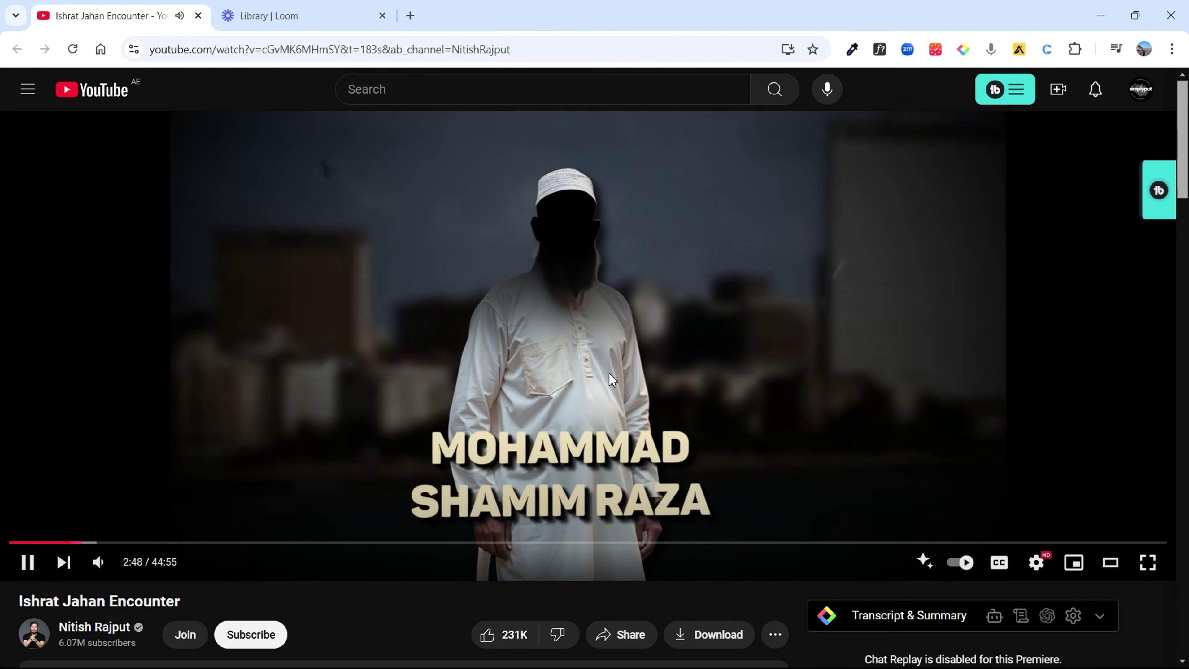
key(k)
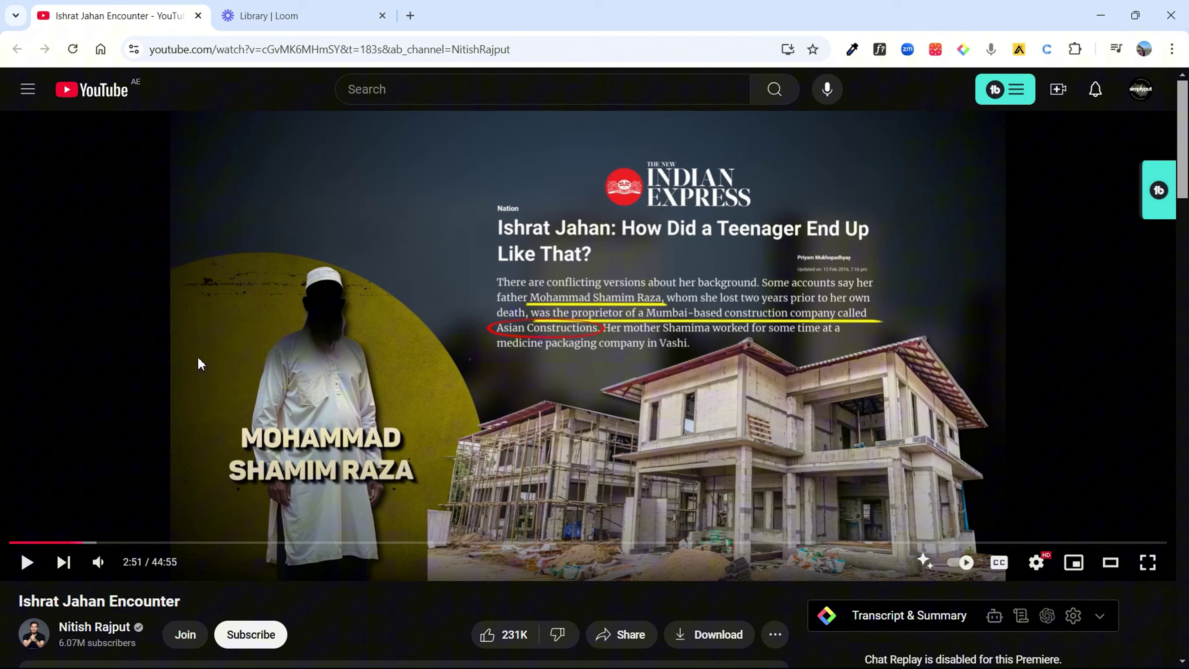
click(547, 307)
click(546, 307)
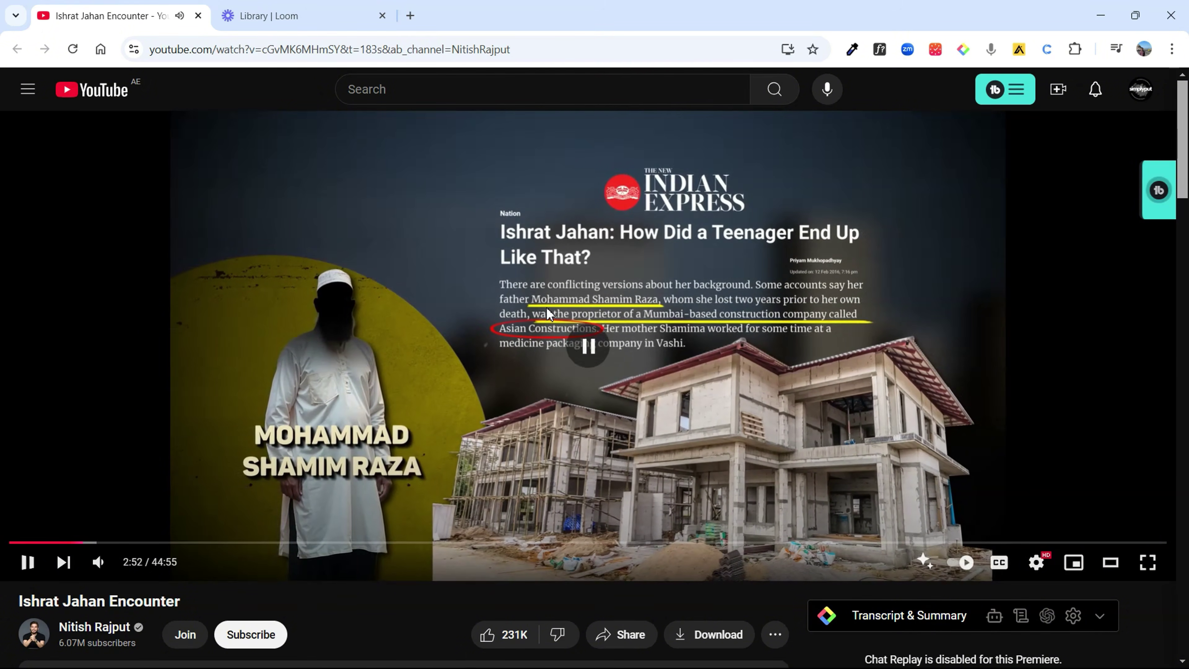